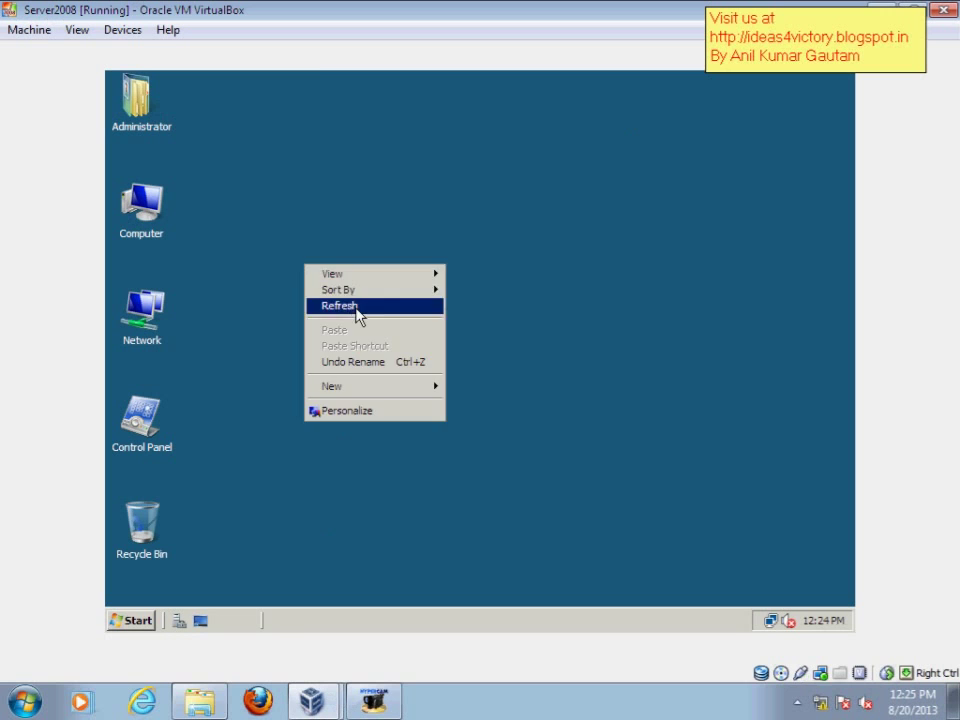
left_click(352, 307)
right_click(272, 246)
left_click(322, 298)
right_click(322, 298)
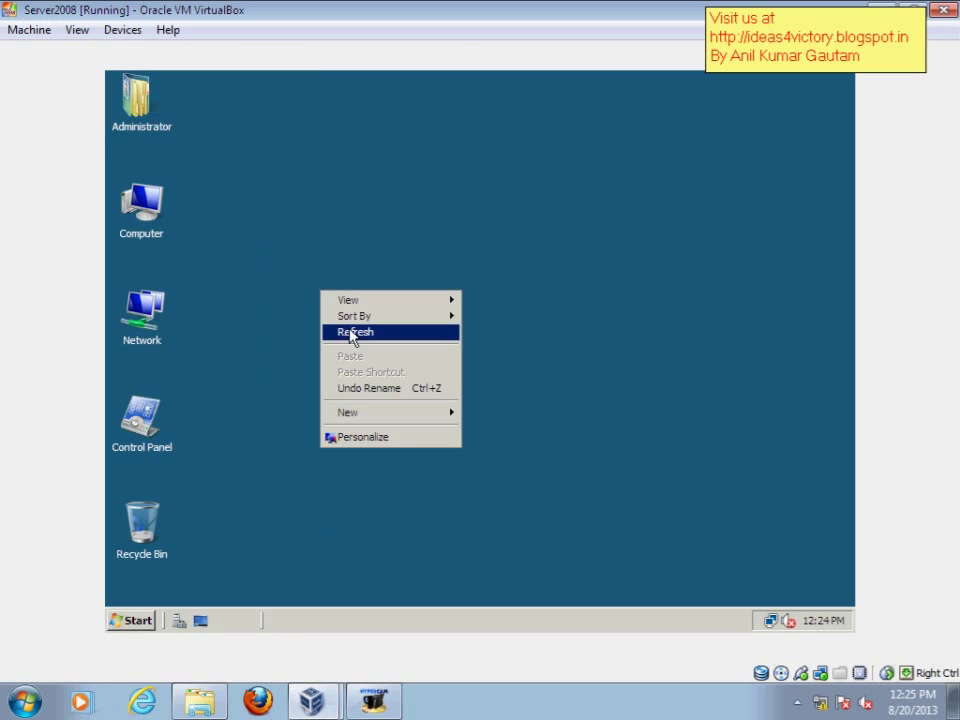
left_click(356, 333)
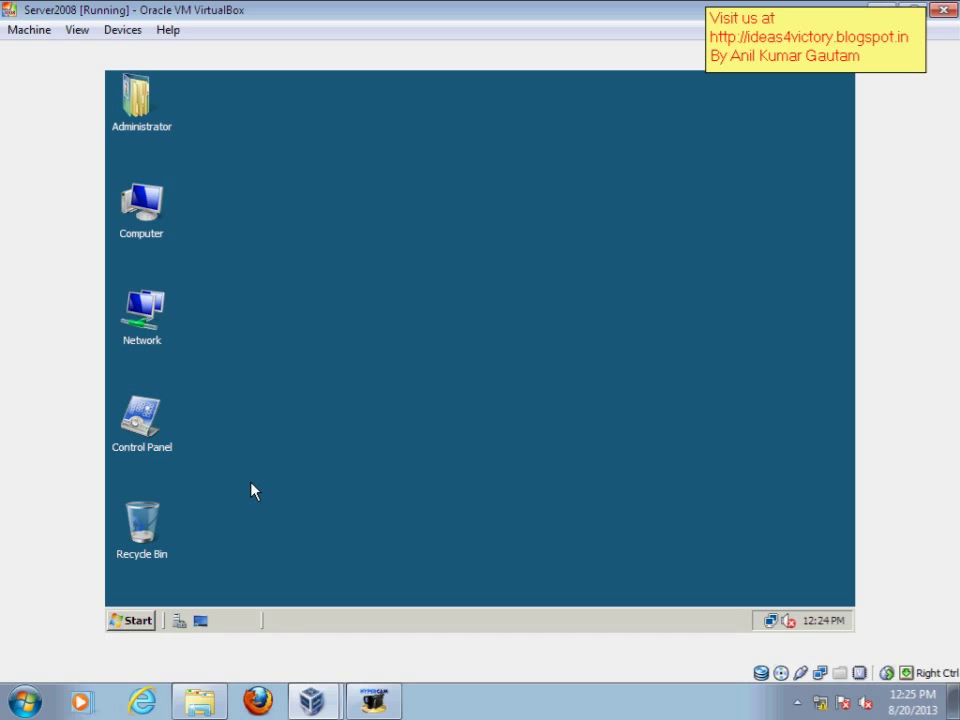
right_click(233, 295)
left_click(275, 336)
Open Server Manager and display the server's Roles page
left_click(137, 621)
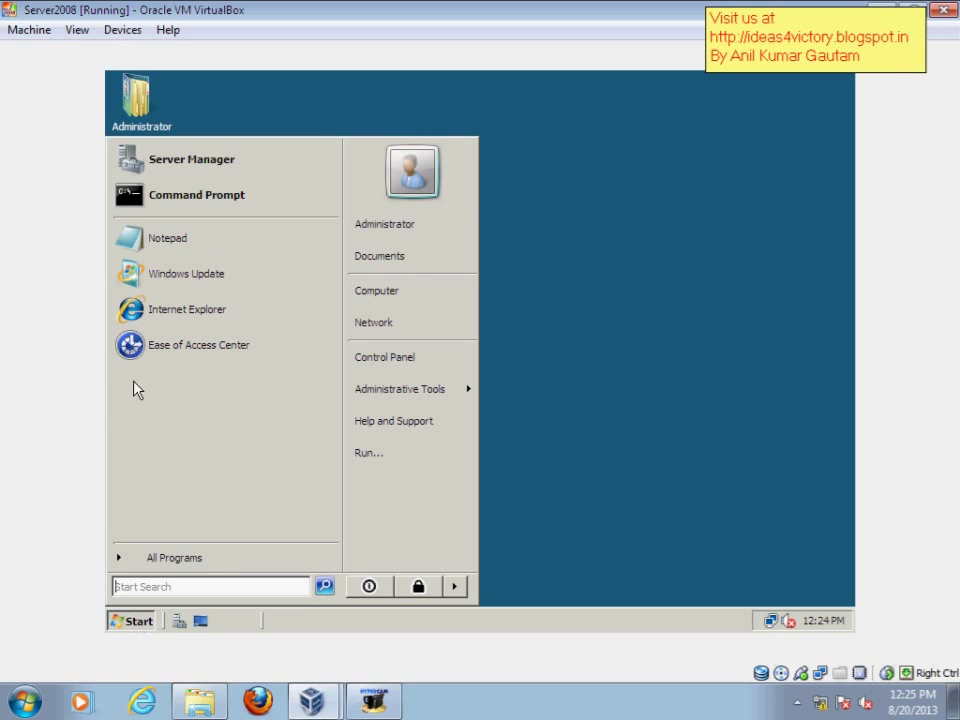
left_click(200, 162)
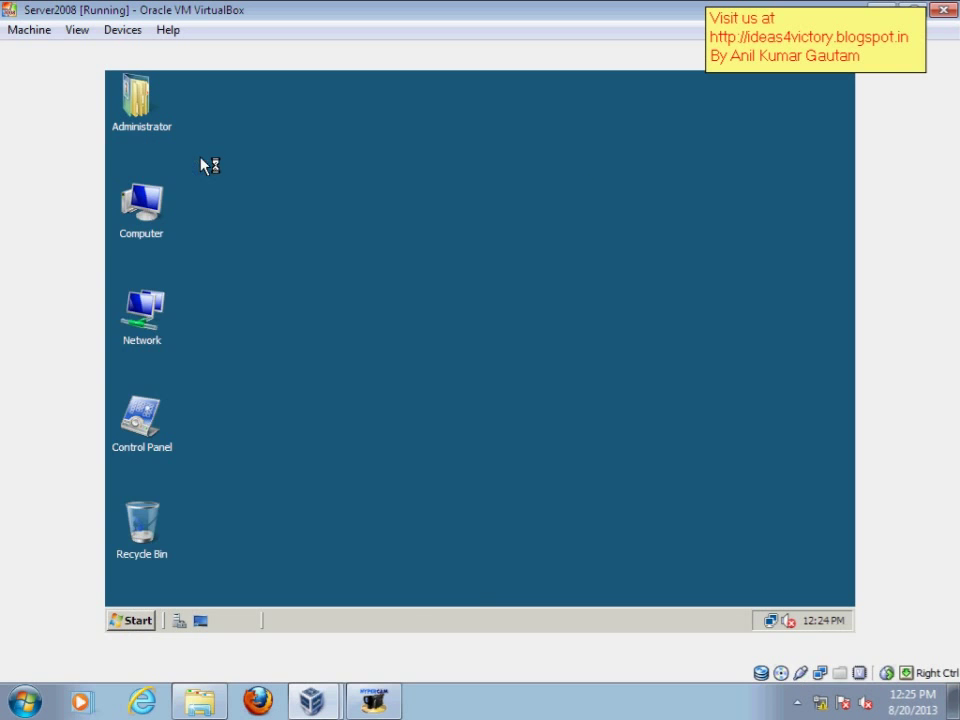
left_click(155, 167)
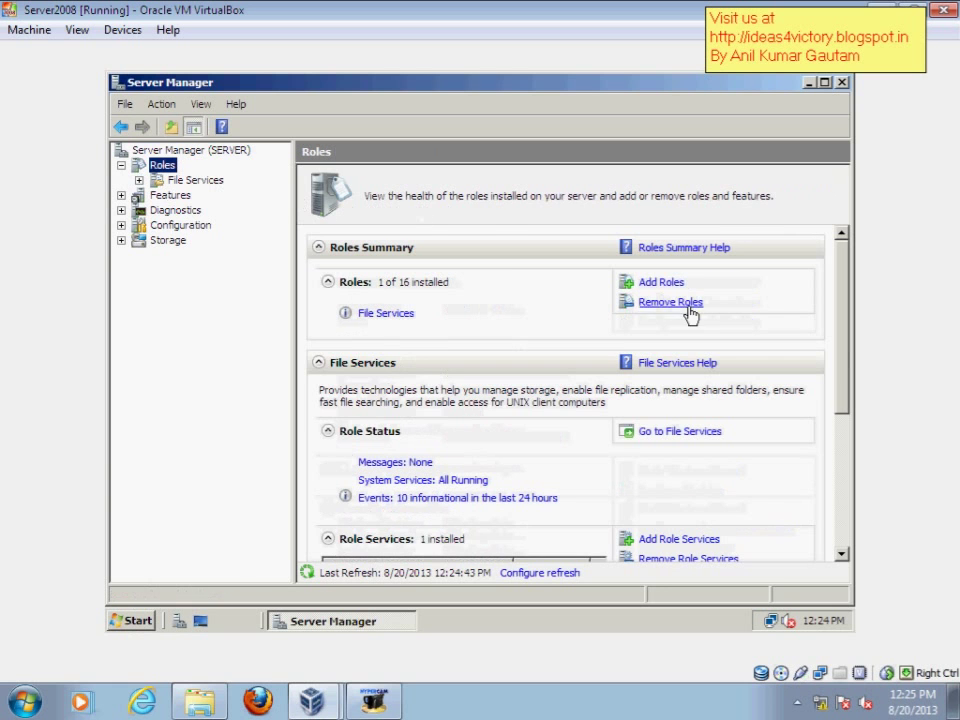
Check the File Services entry in the Add Roles Wizard's list of server roles, and cancel the wizard
left_click(666, 284)
left_click(620, 591)
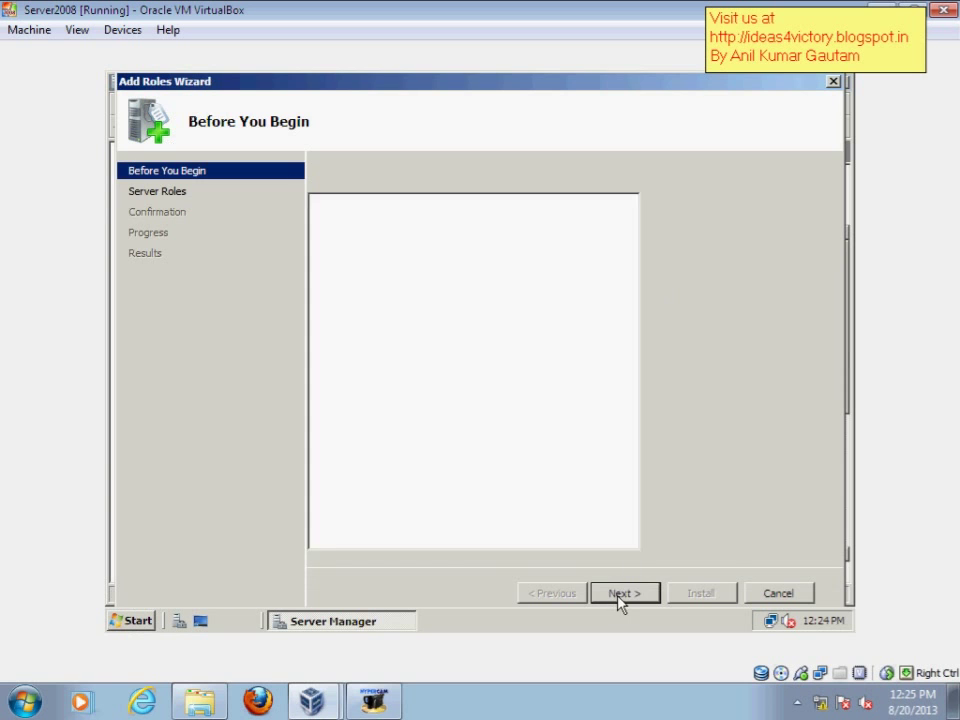
left_click(365, 350)
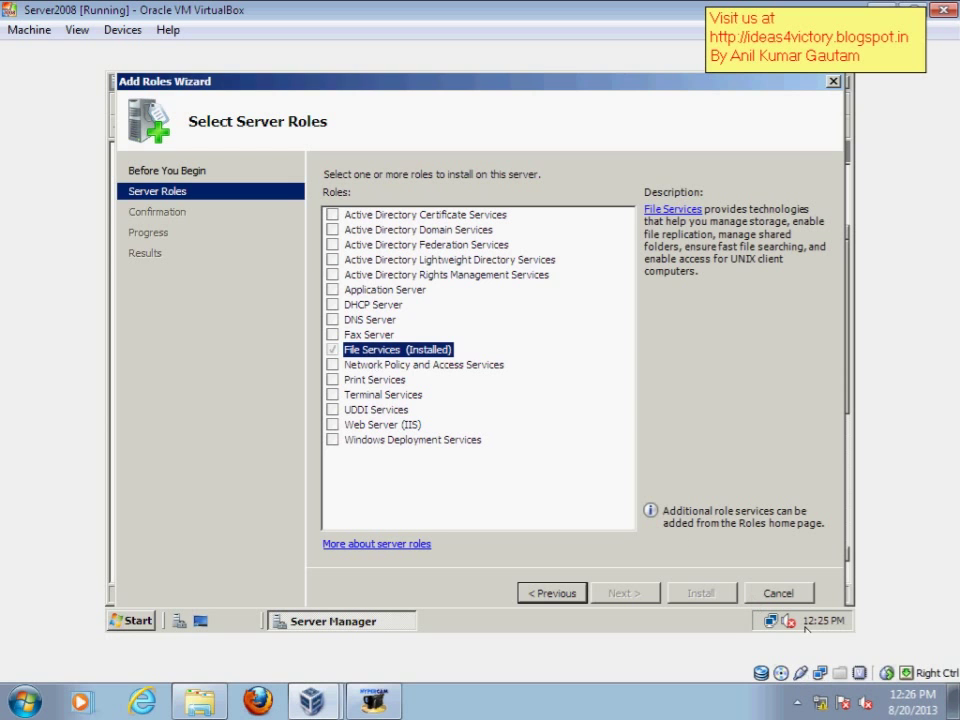
left_click(790, 596)
left_click(548, 368)
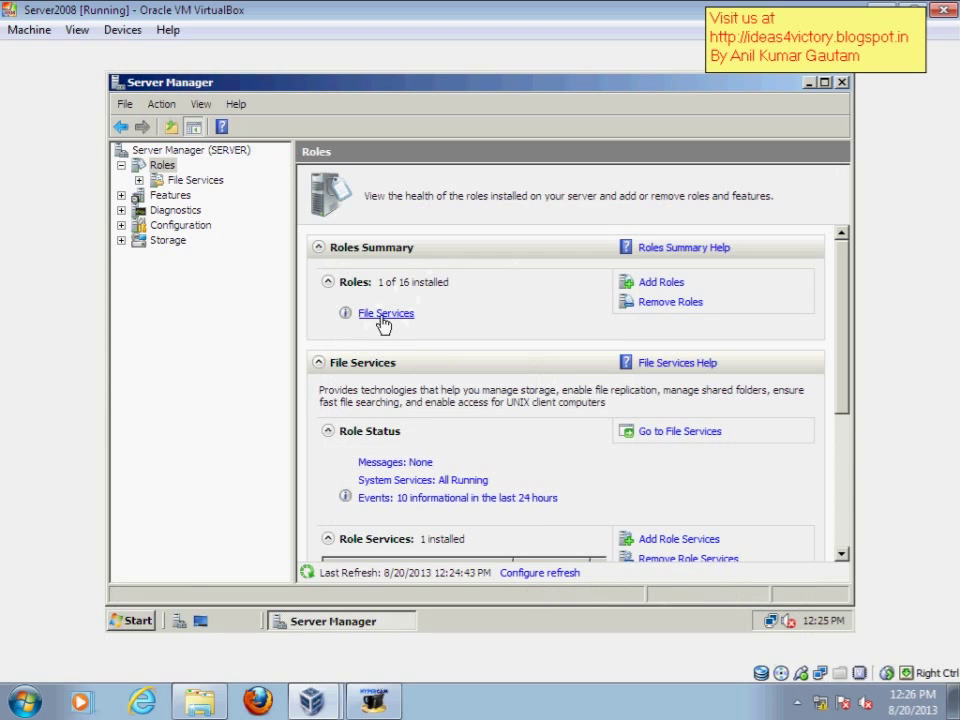
Start adding role services to the File Services role and select File Server Resource Manager
left_click(372, 315)
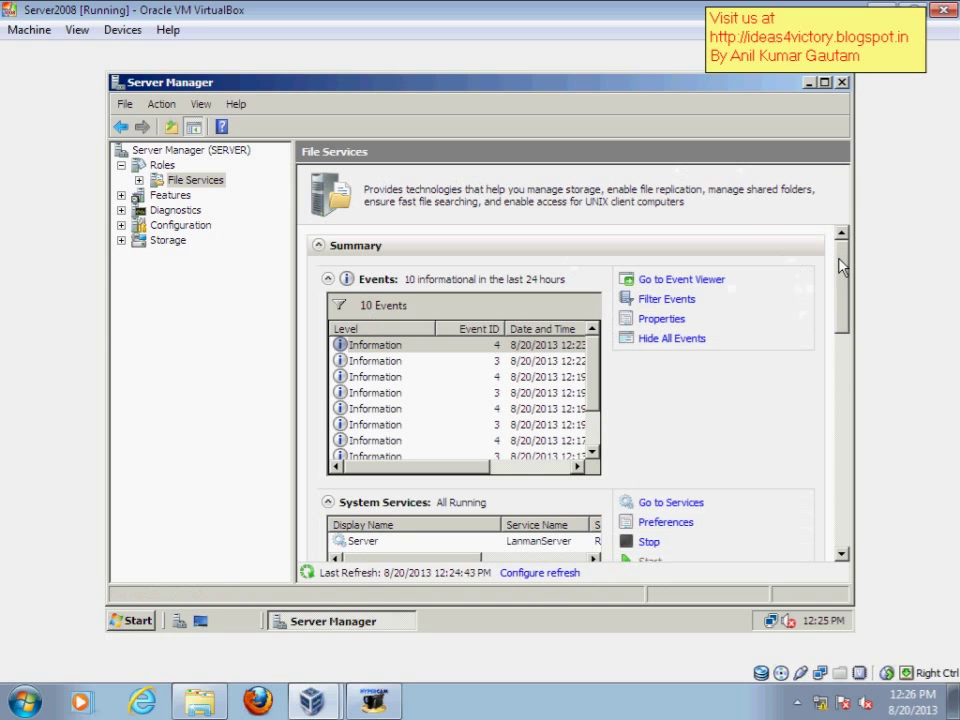
left_click_drag(840, 268, 838, 340)
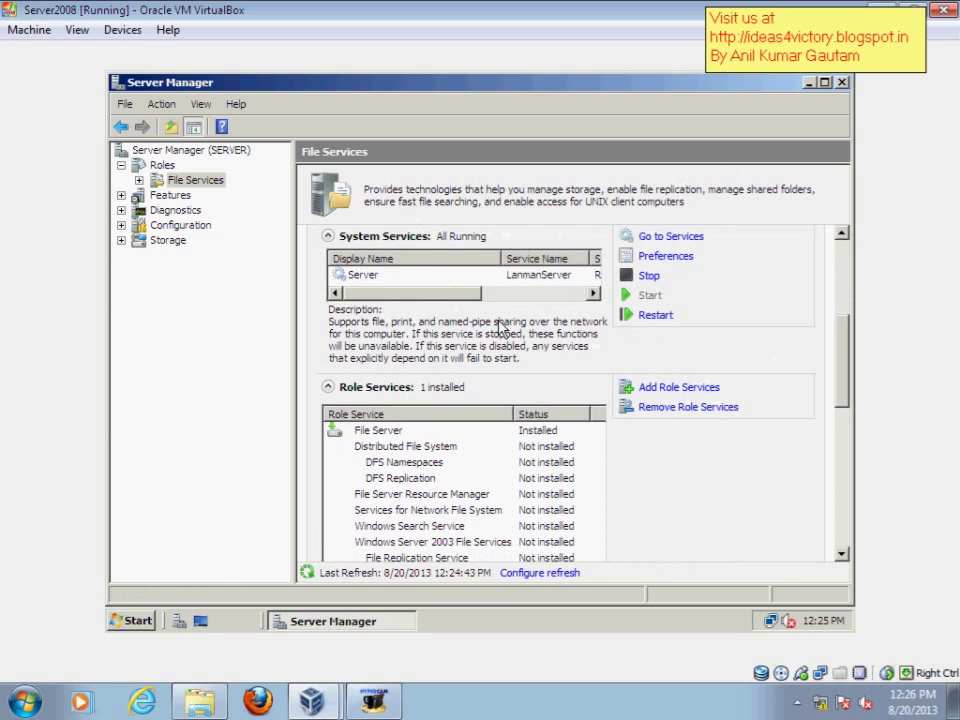
left_click(662, 390)
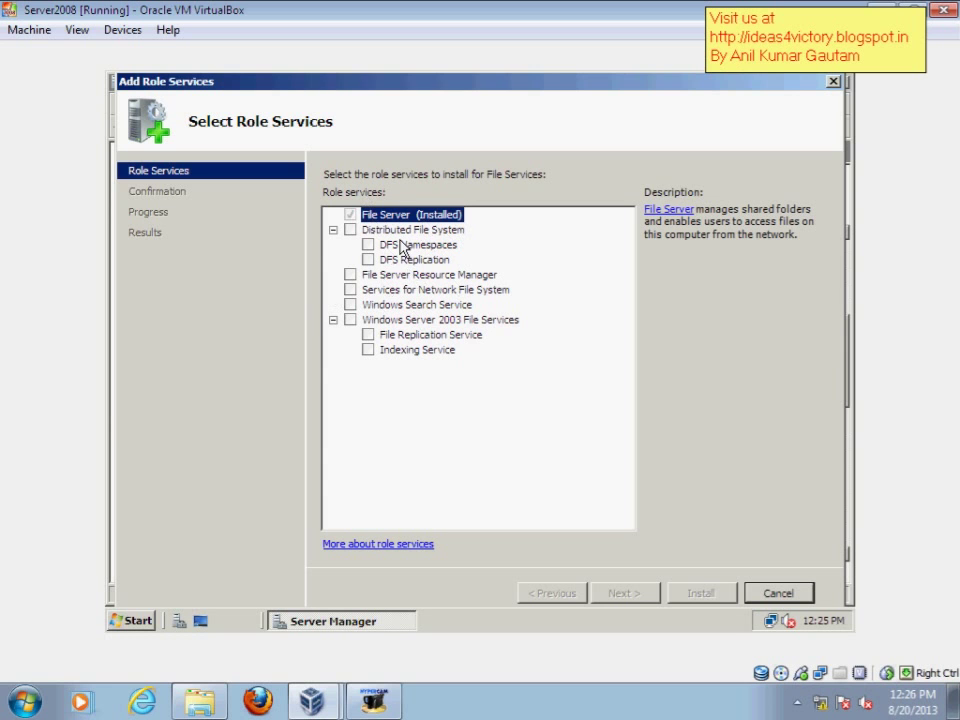
left_click(349, 276)
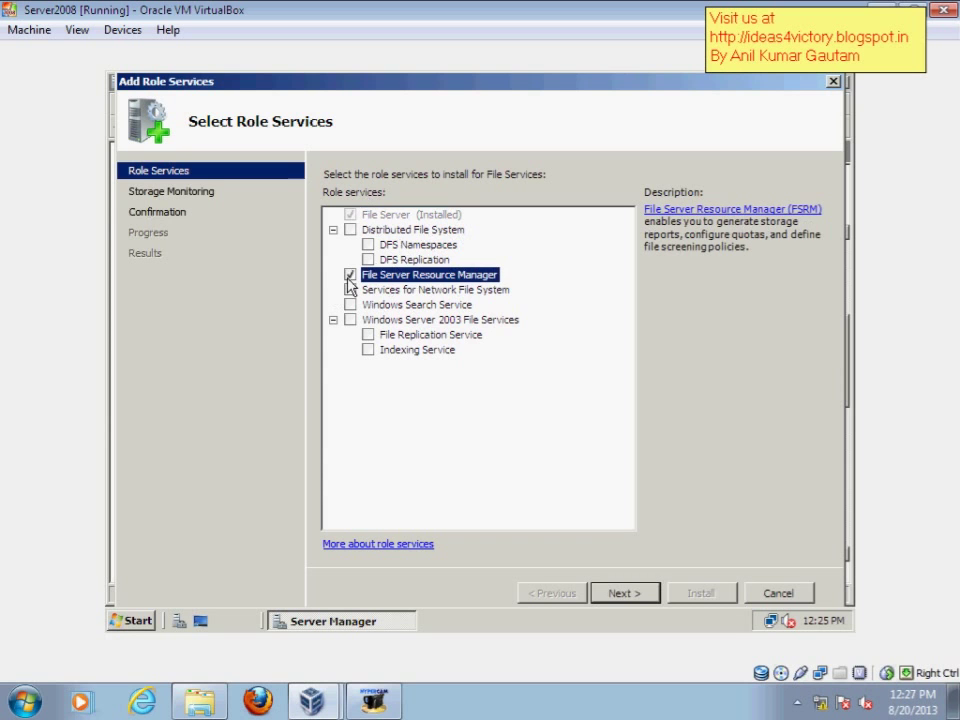
Install the selected role service without monitoring any storage volumes, and close the wizard when the installation ends
left_click(623, 594)
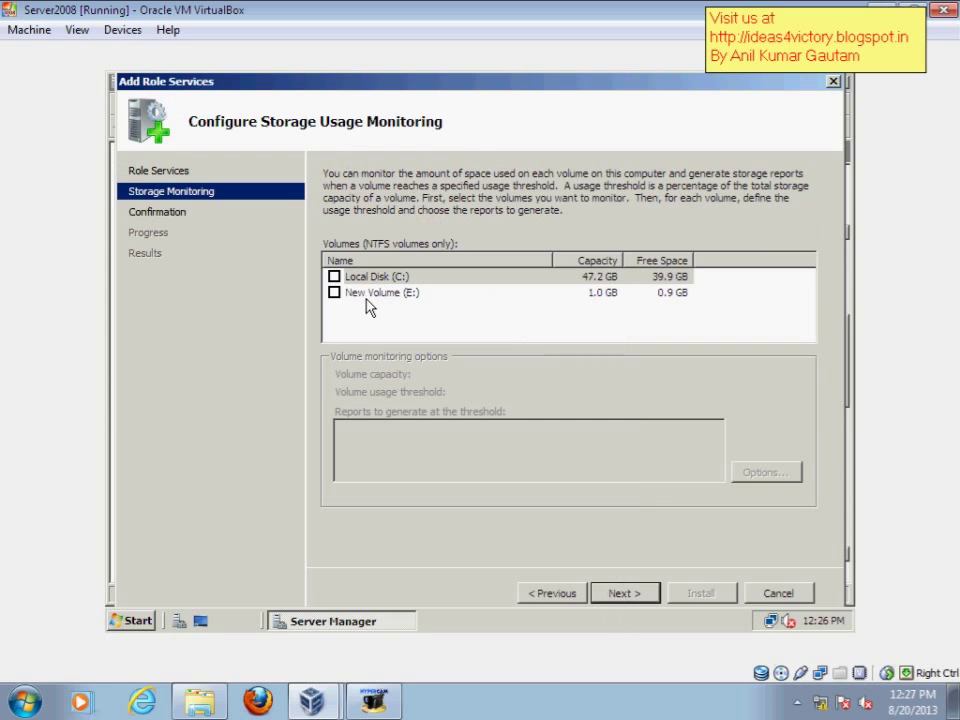
left_click(605, 594)
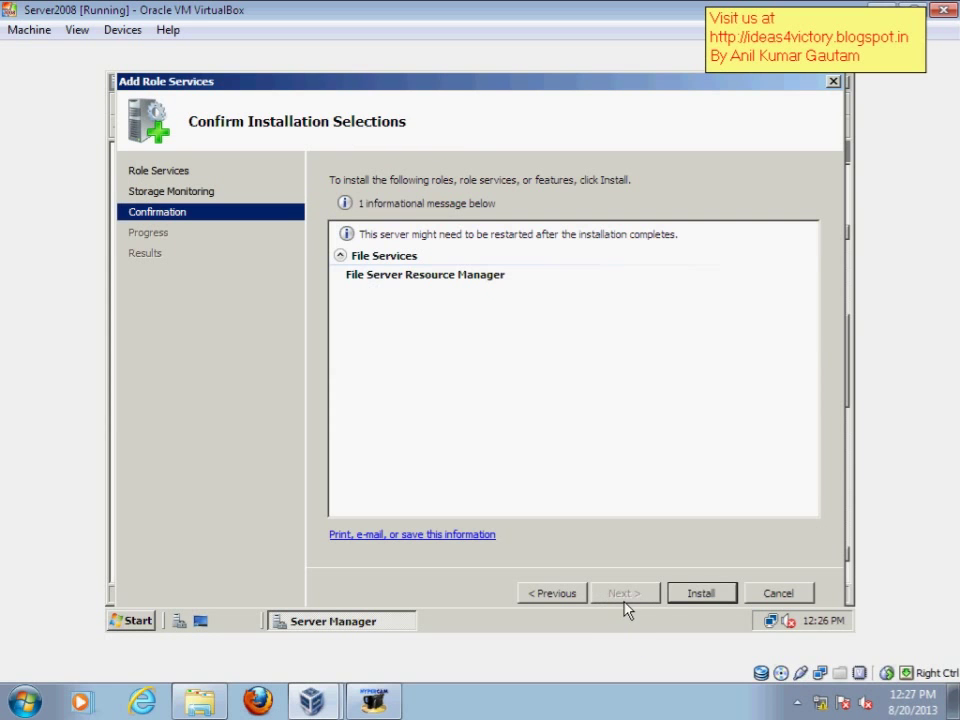
left_click(712, 593)
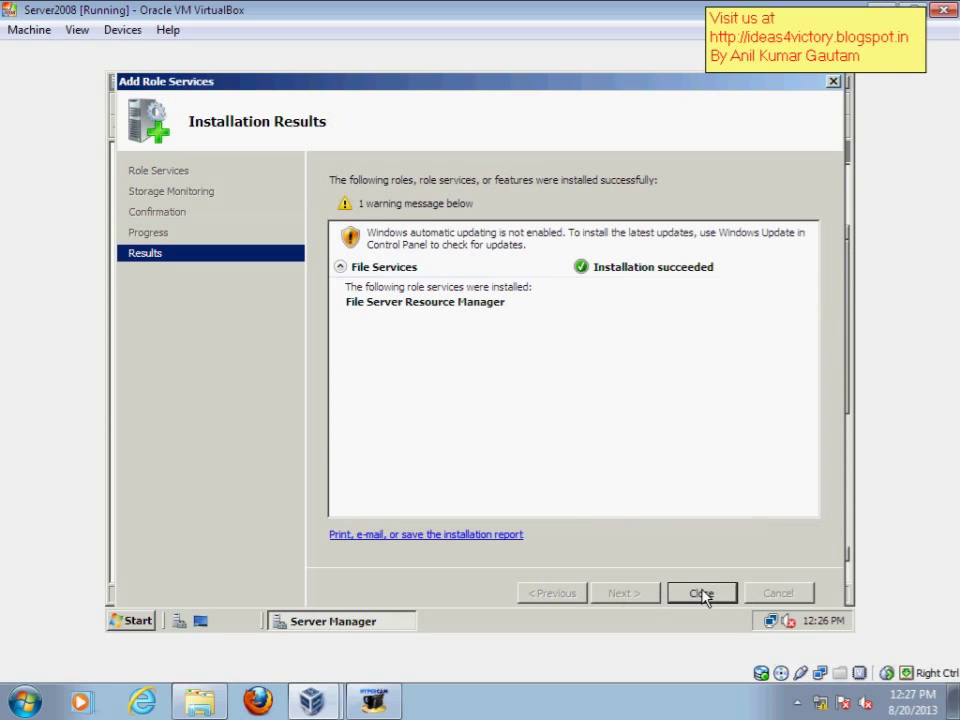
left_click(701, 593)
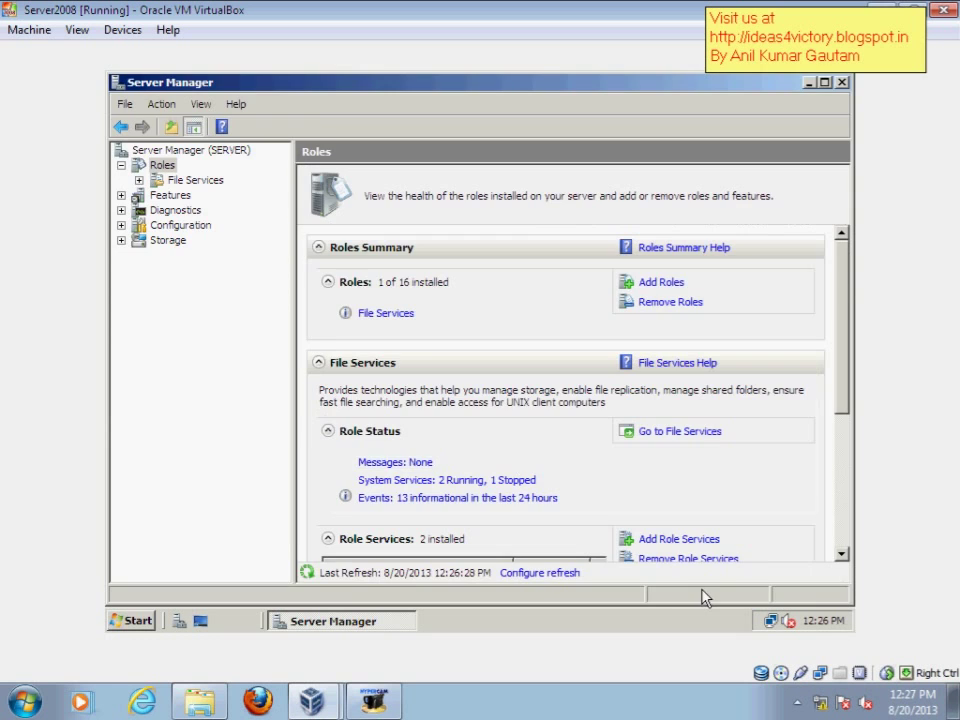
Close Server Manager and open the File Server Resource Manager administrative tool
left_click(843, 84)
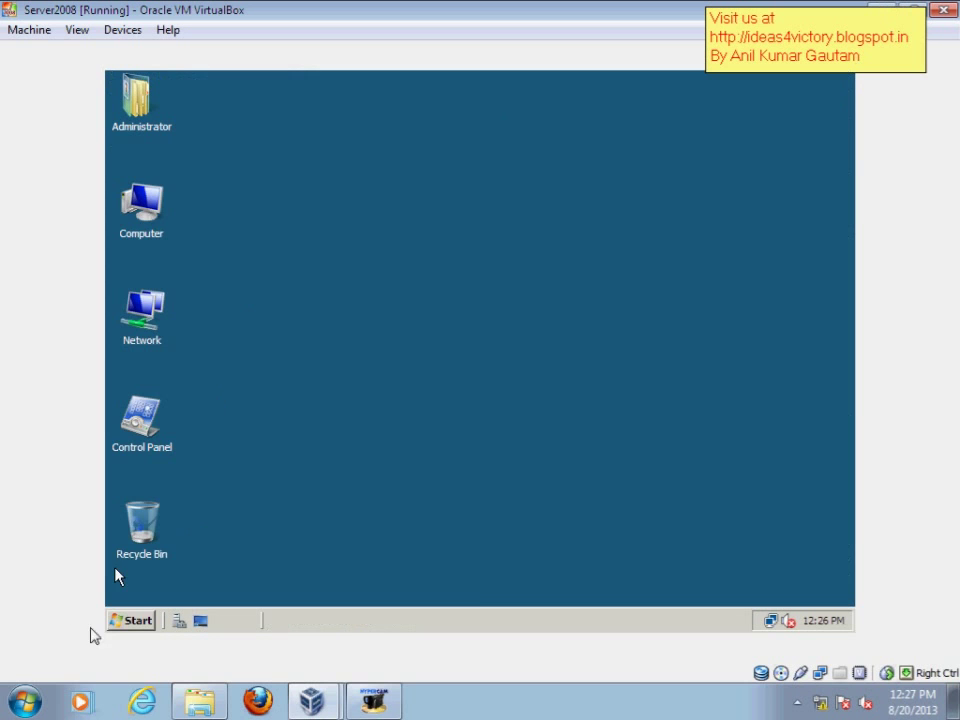
left_click(122, 620)
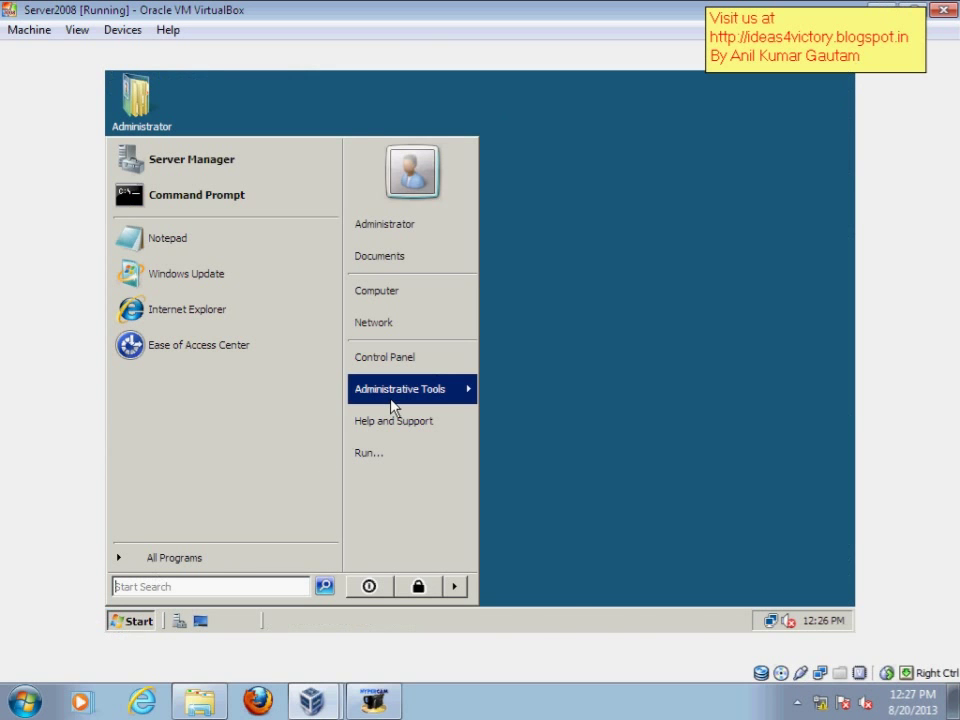
mouse_move(392, 395)
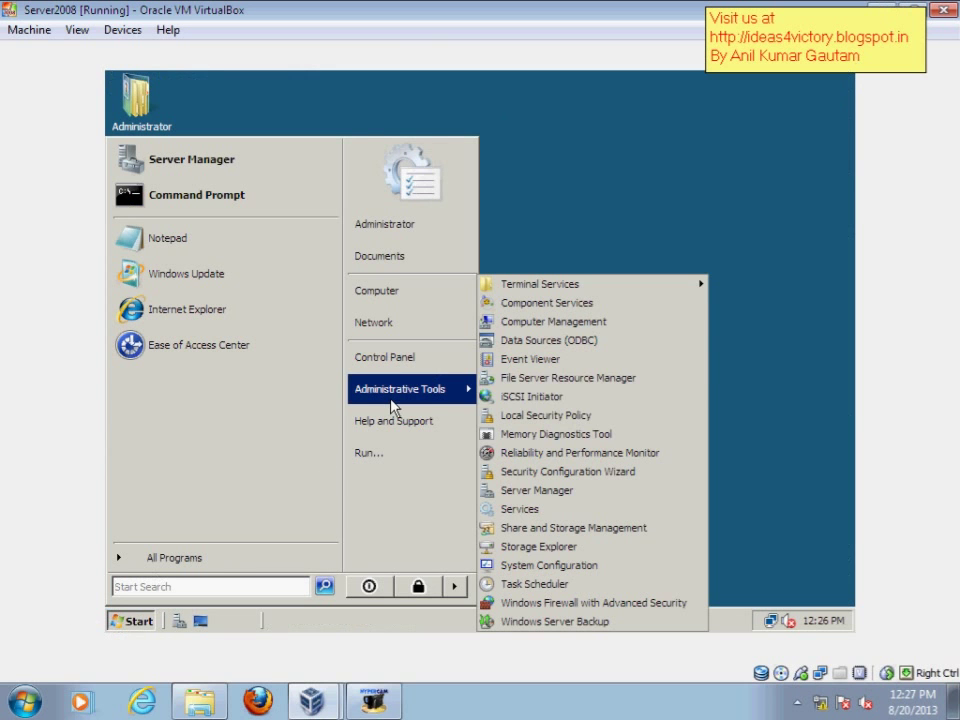
left_click(540, 386)
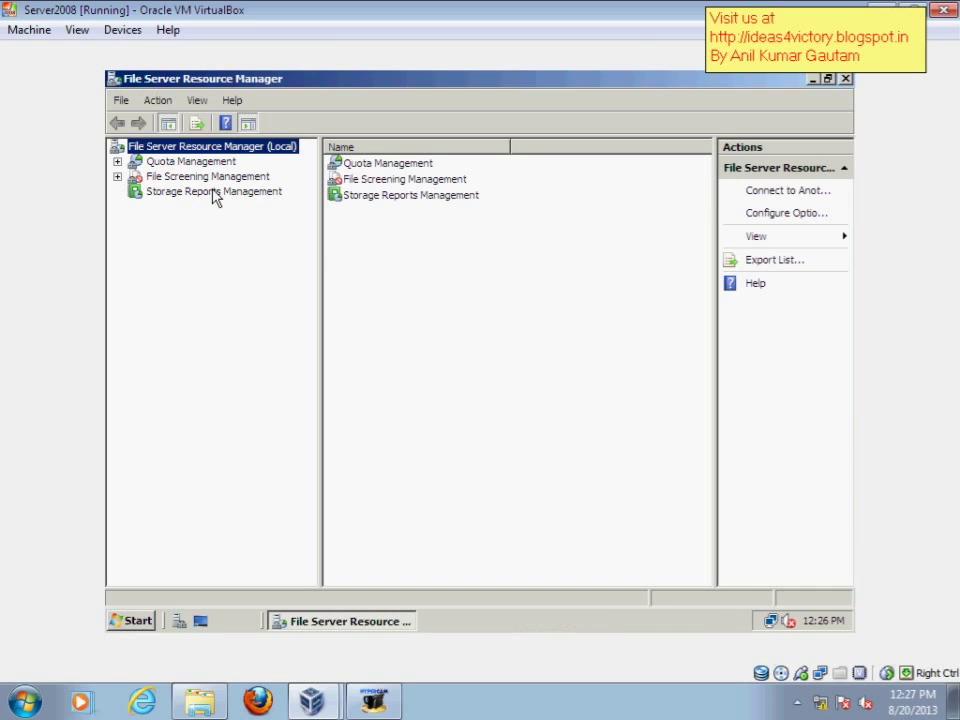
Expand the Quota Management and File Screening Management nodes in the console tree
left_click(195, 163)
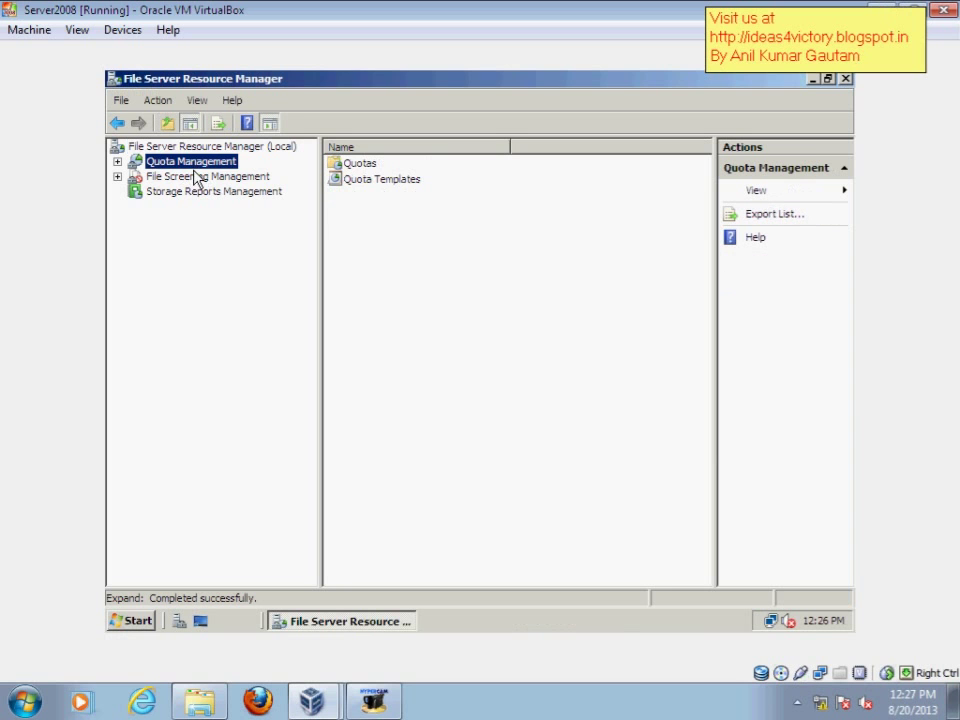
left_click(199, 177)
double_click(224, 180)
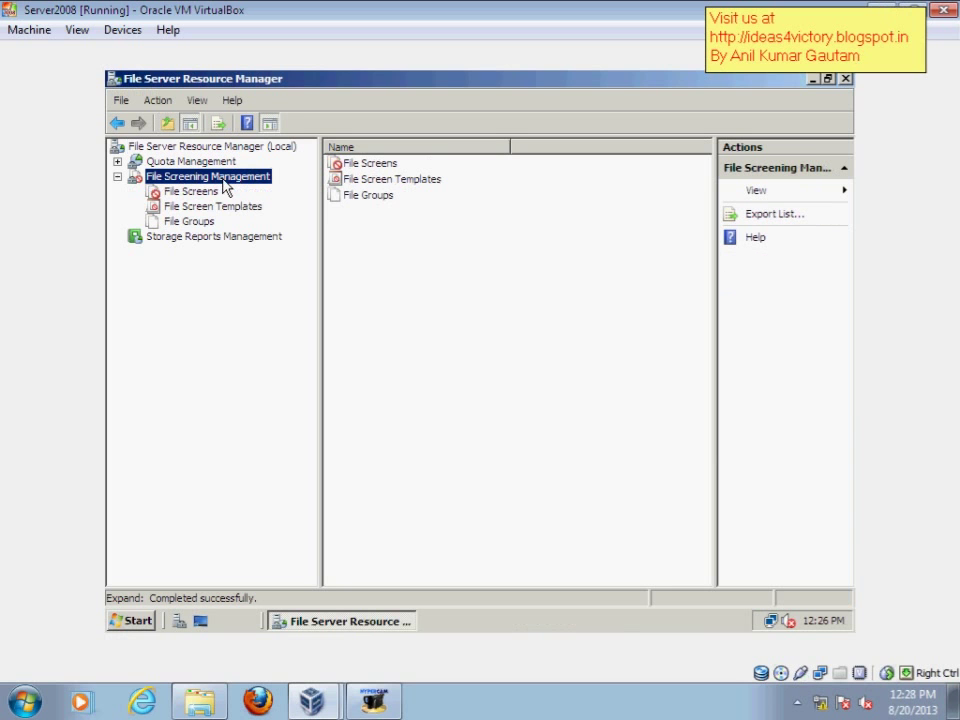
double_click(211, 163)
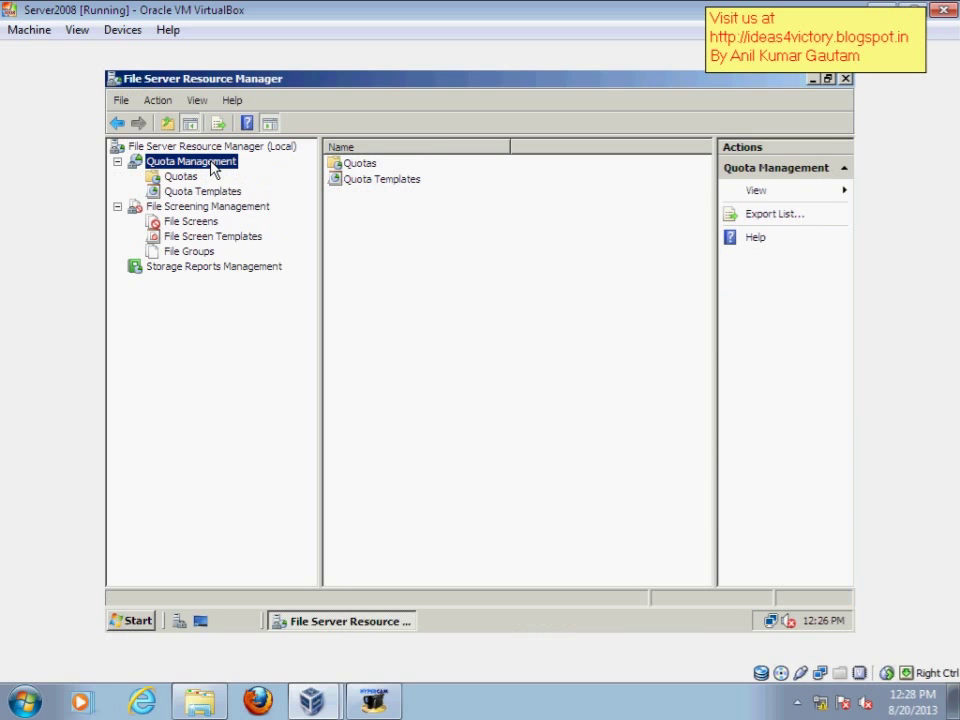
left_click(194, 208)
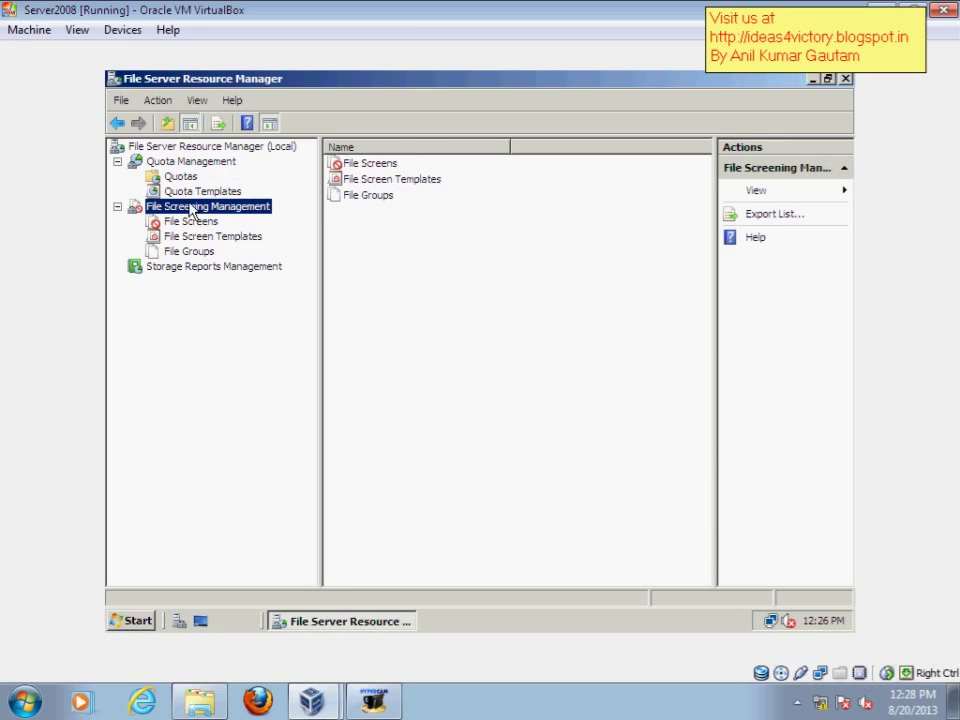
Examine the available quota templates, comparing the hard-limit templates with the soft monitoring ones
left_click(178, 192)
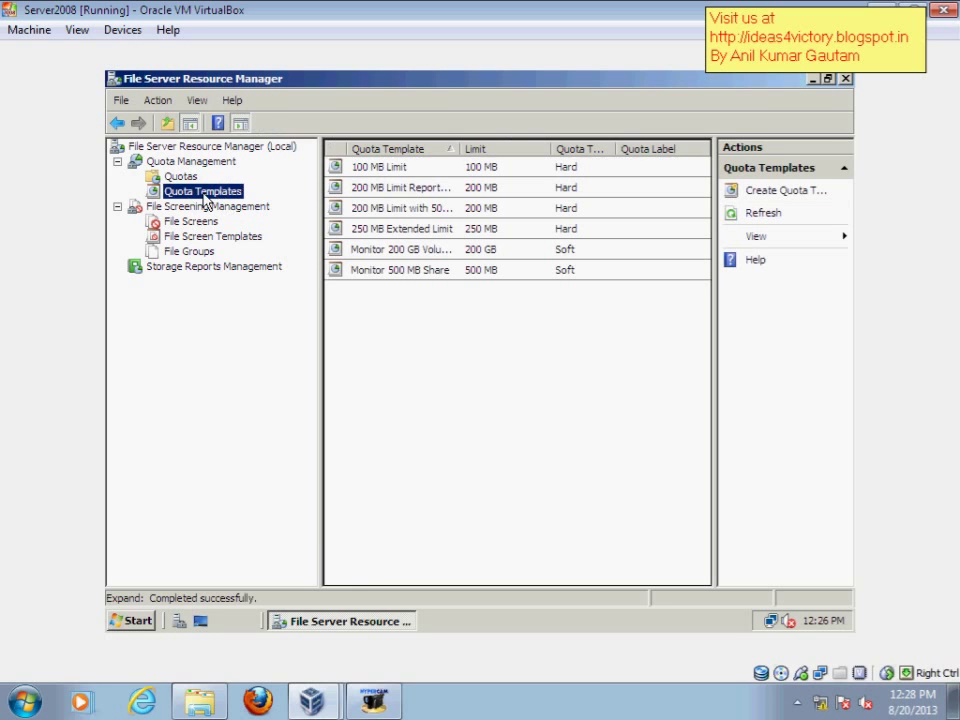
left_click(418, 170)
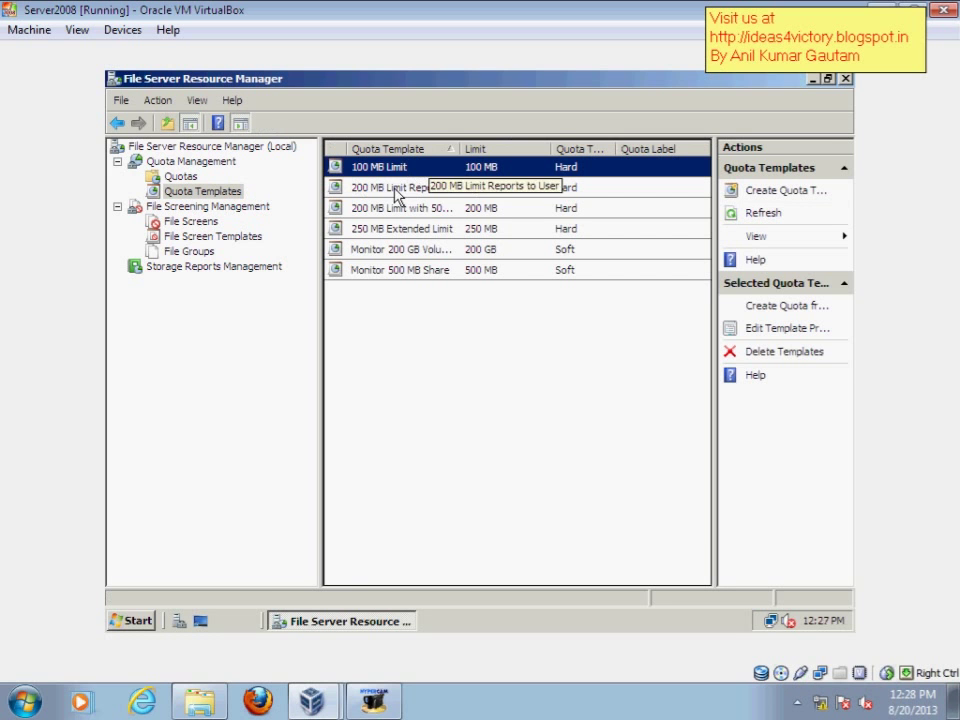
left_click(397, 192)
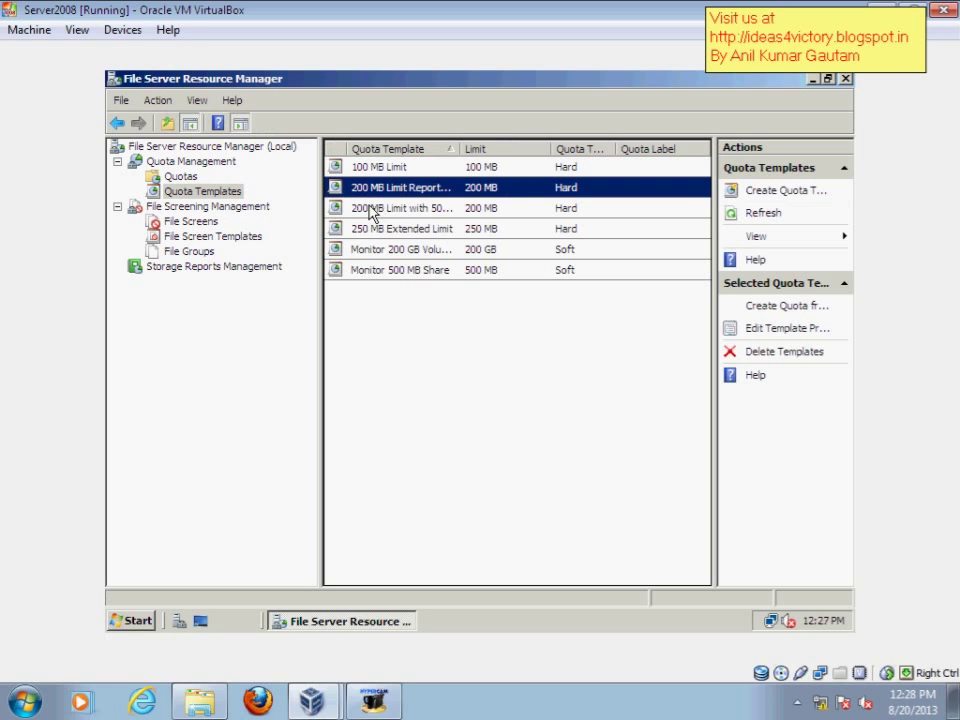
left_click(433, 229)
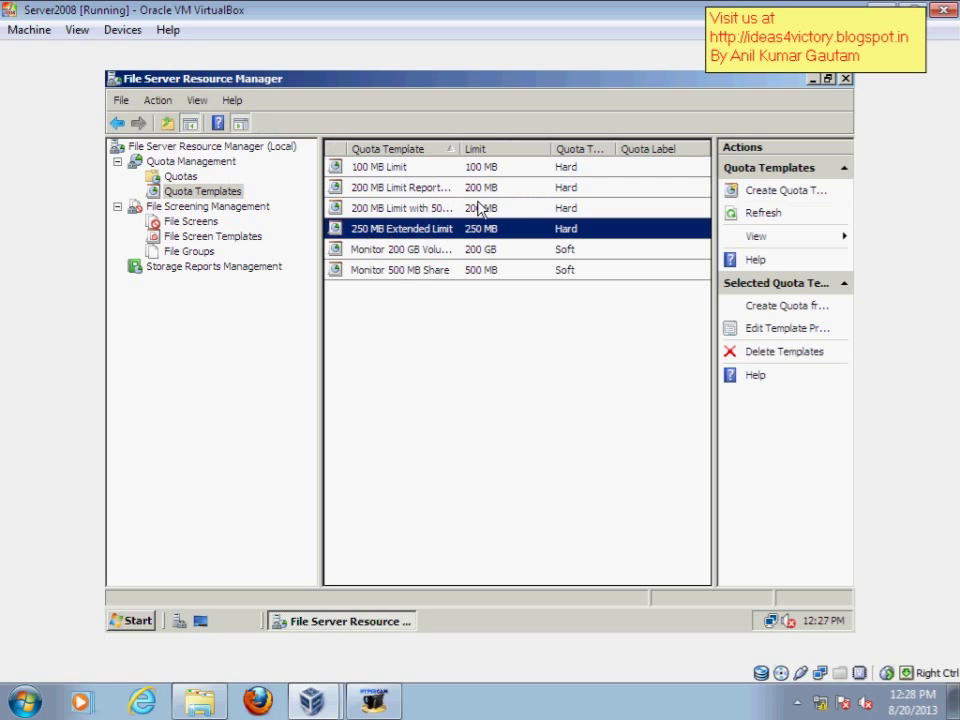
left_click(415, 258)
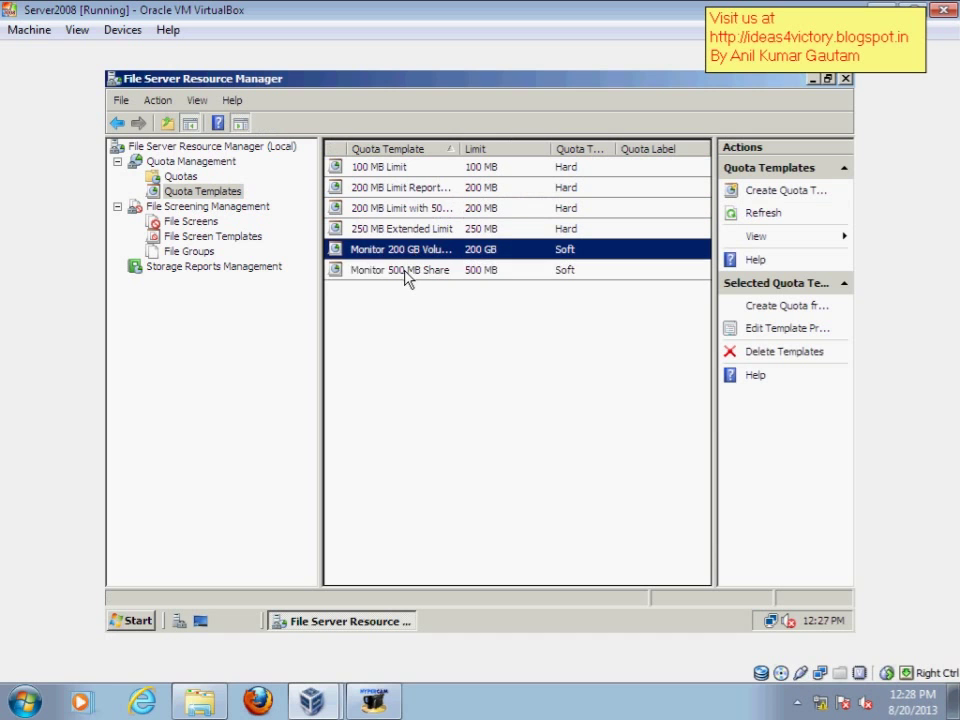
left_click(405, 275)
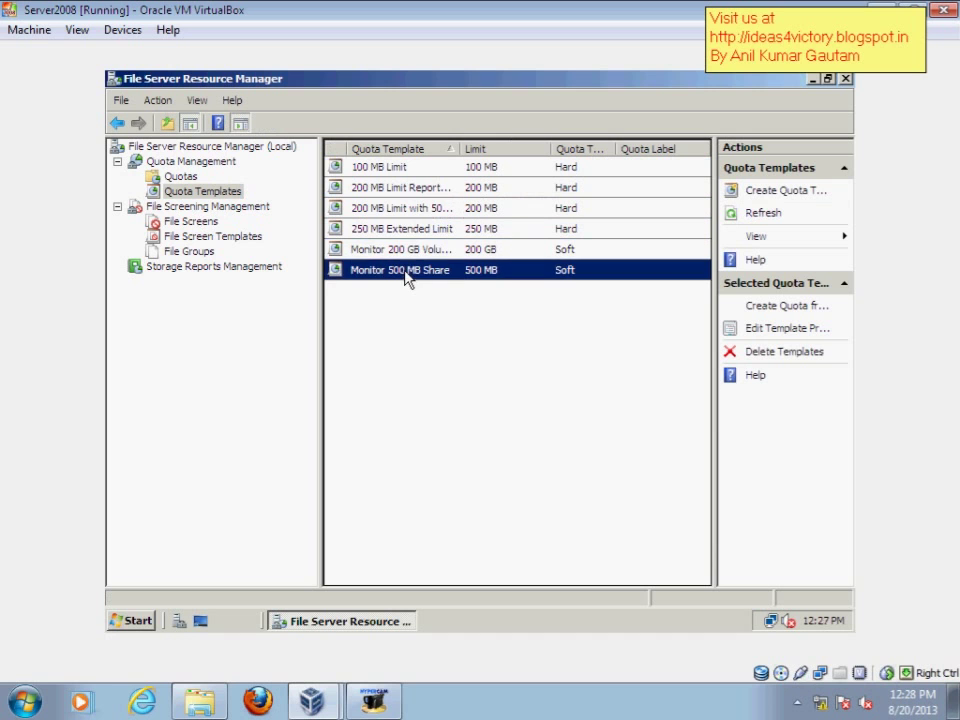
left_click(412, 168)
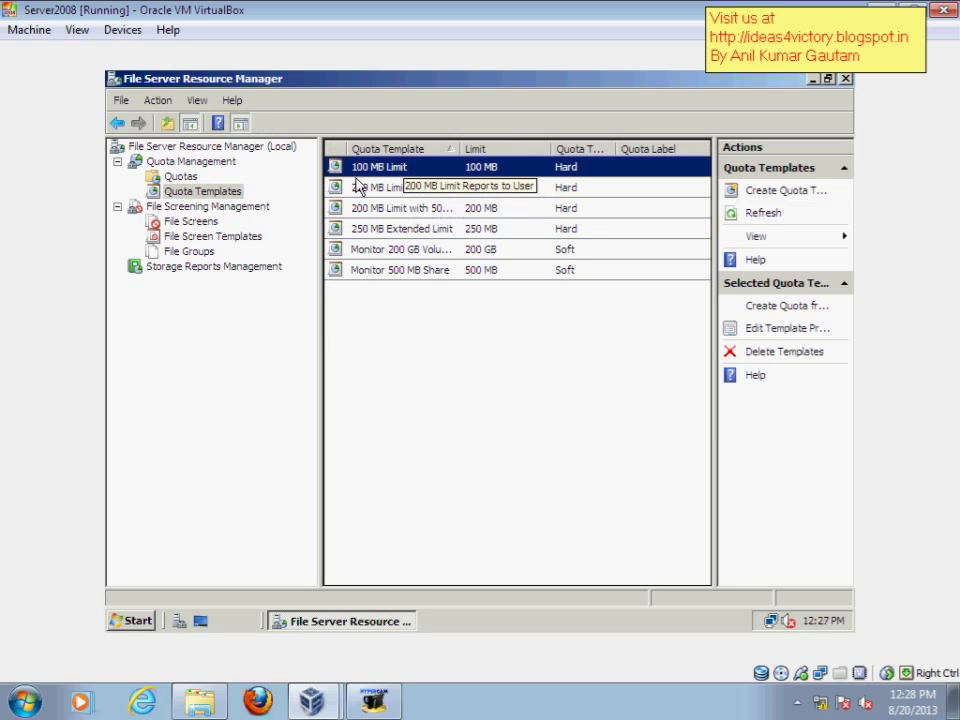
Start a new quota and set its path to a newly made folder named data on New Volume (E:)
left_click(182, 178)
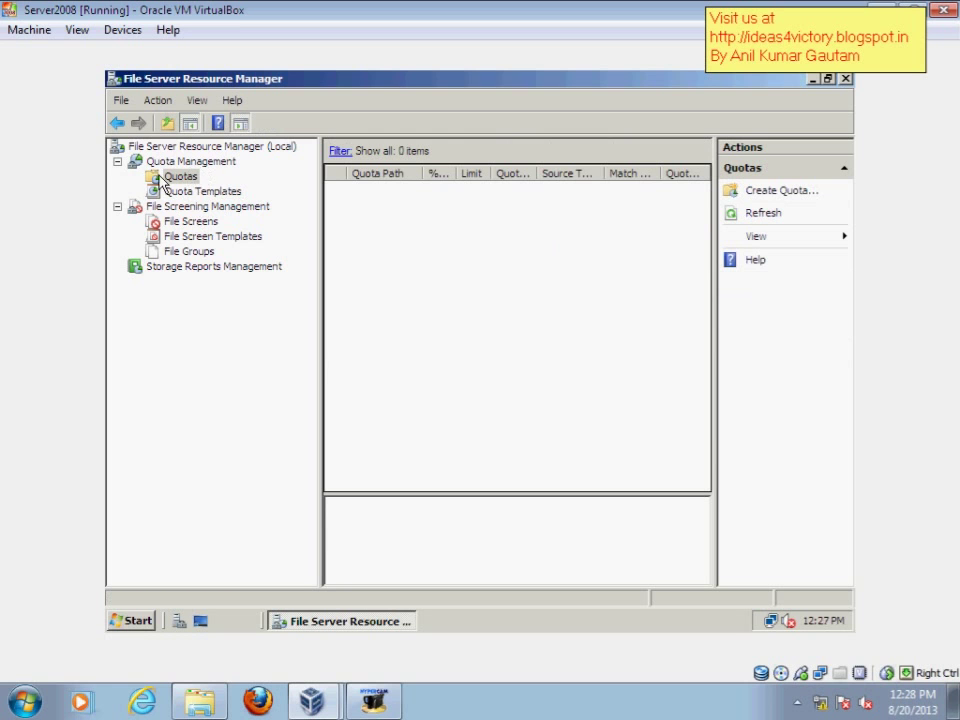
right_click(166, 179)
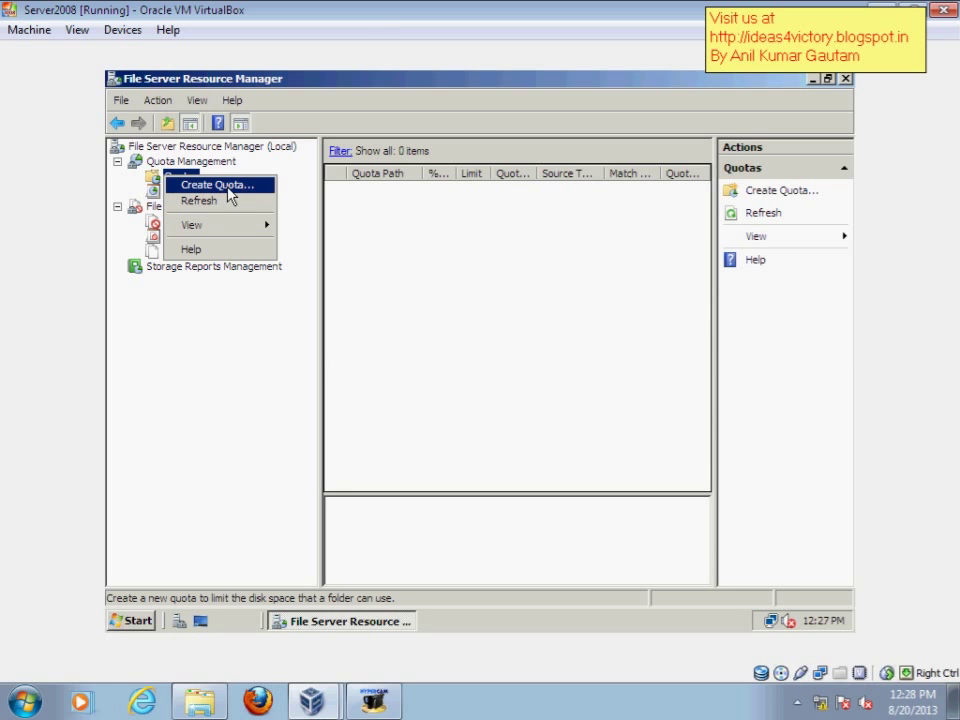
left_click(229, 192)
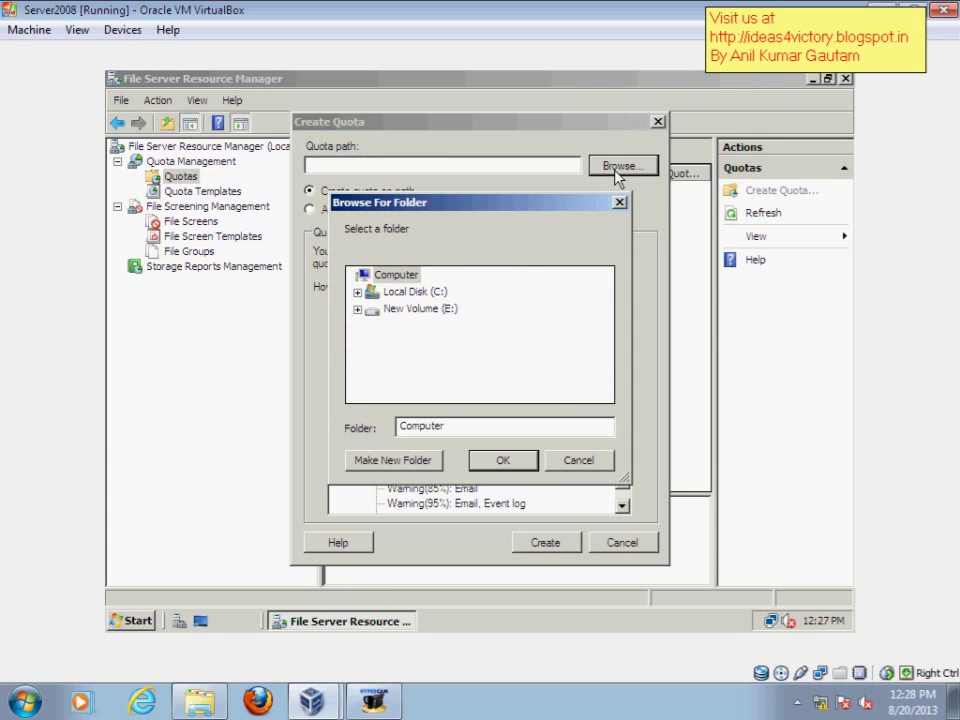
left_click(425, 311)
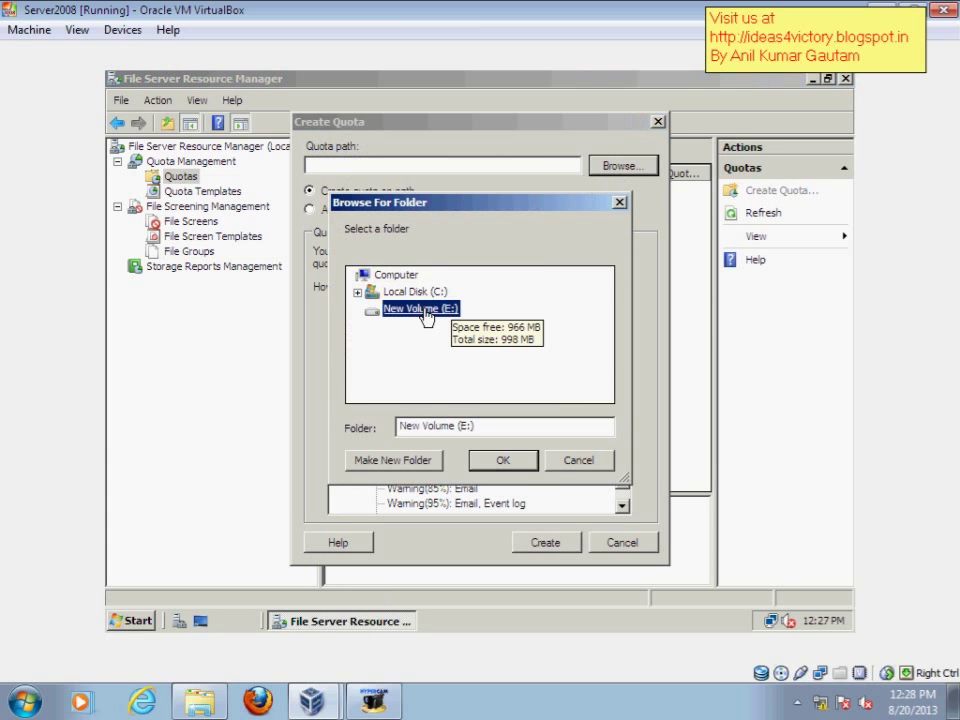
left_click(410, 460)
type("data")
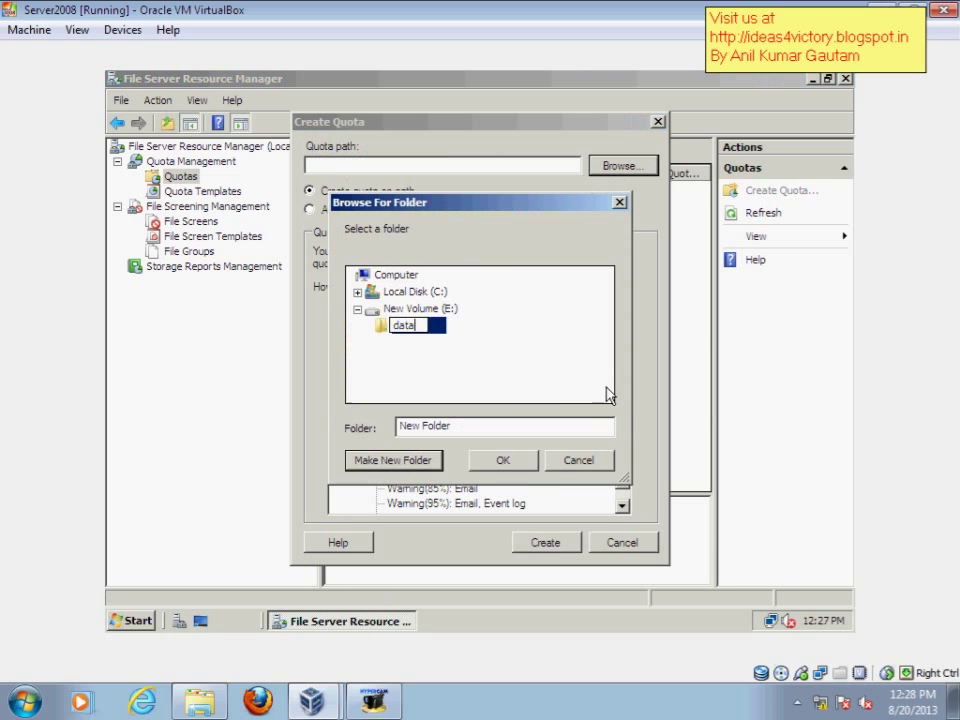
key("Return")
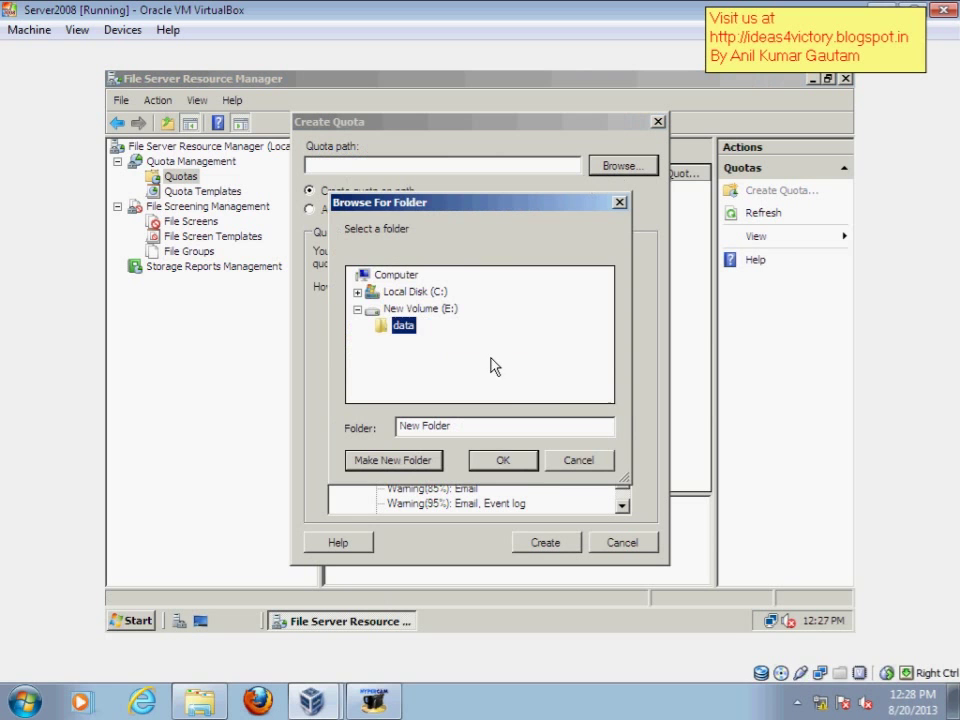
left_click(503, 462)
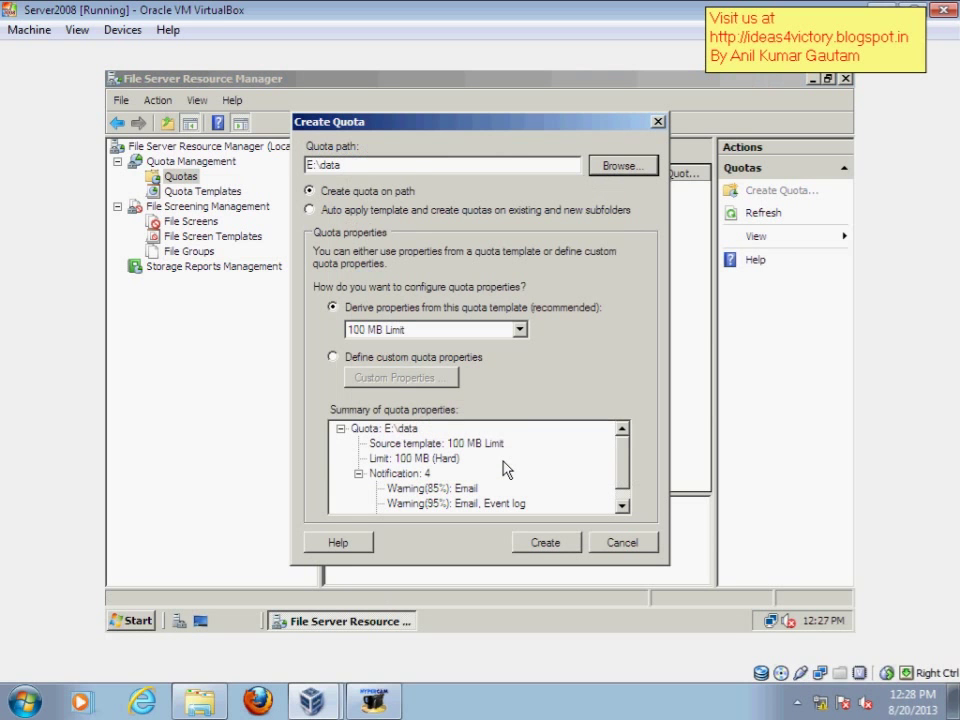
Review the quota path and the list of templates from which the quota can derive its properties
double_click(345, 165)
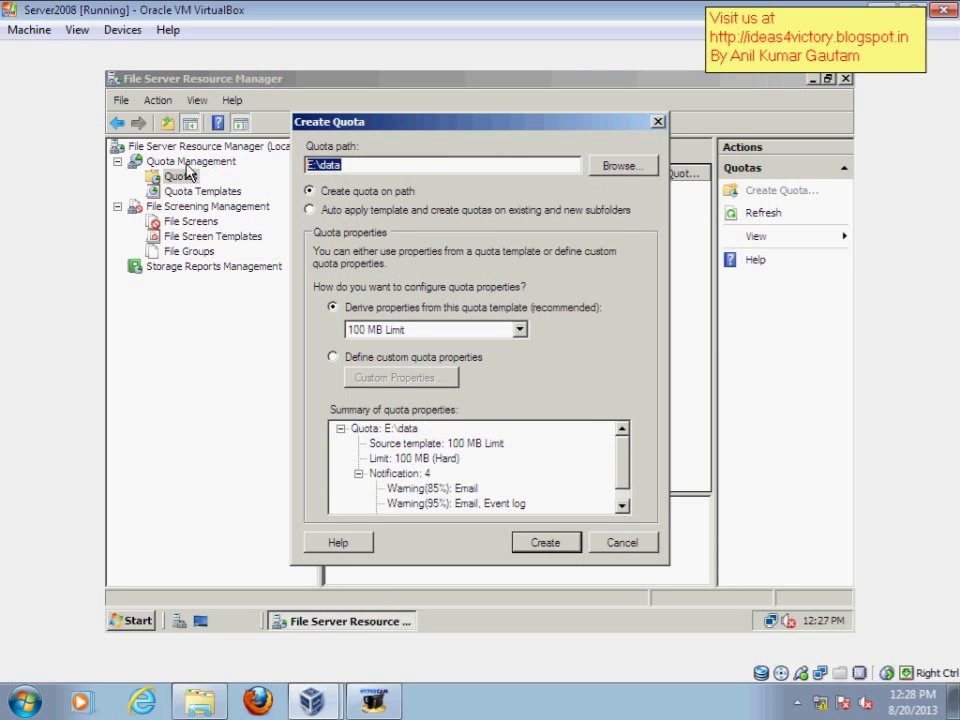
left_click(360, 161)
double_click(360, 161)
left_click(401, 156)
left_click(517, 330)
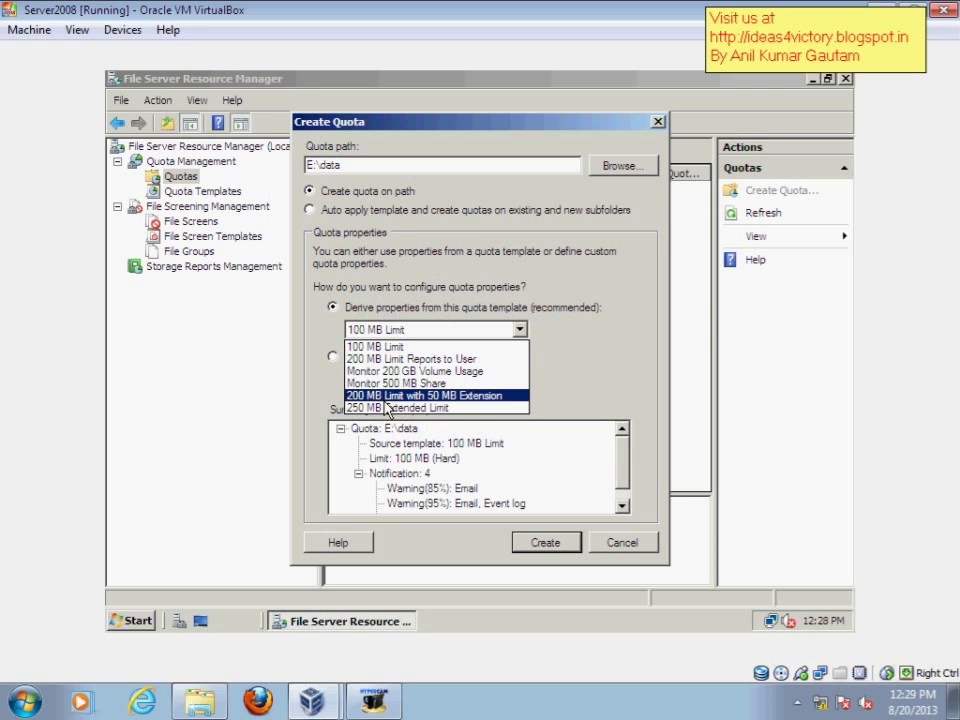
left_click(583, 364)
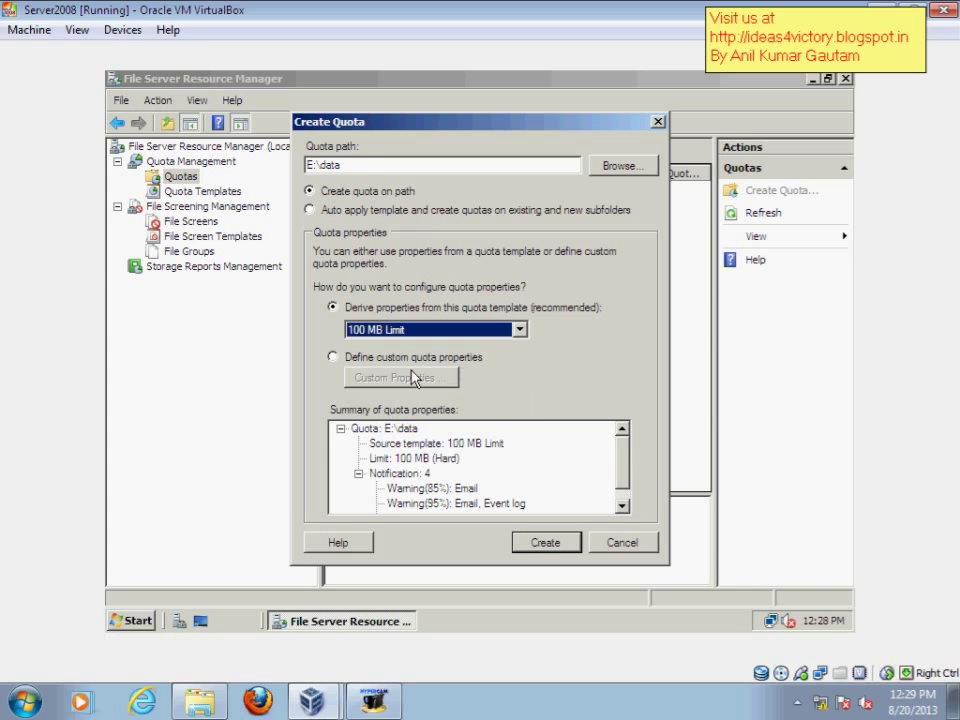
Define custom quota properties for E:\data with a 10 MB space limit enforced as a hard quota
left_click(360, 366)
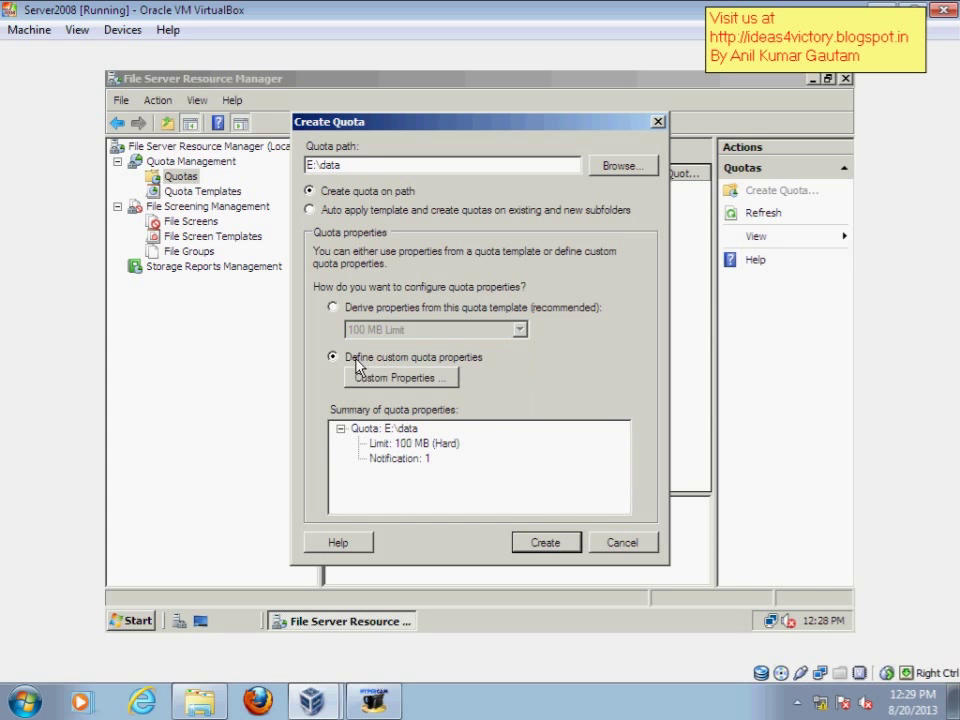
left_click(394, 386)
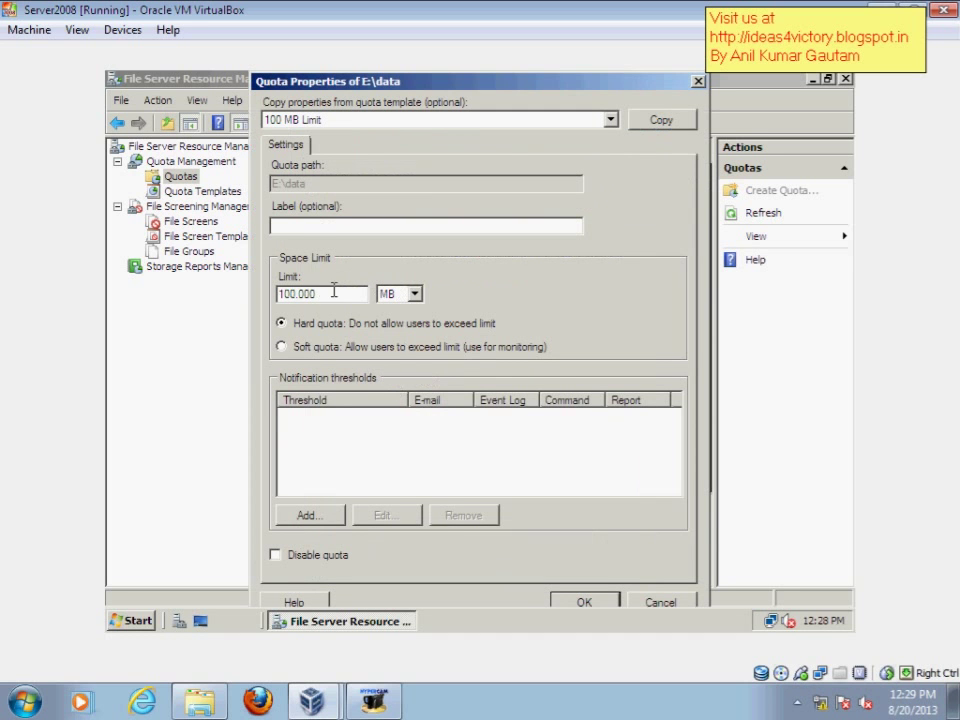
left_click_drag(333, 291, 199, 300)
type("10")
left_click_drag(392, 81, 375, 64)
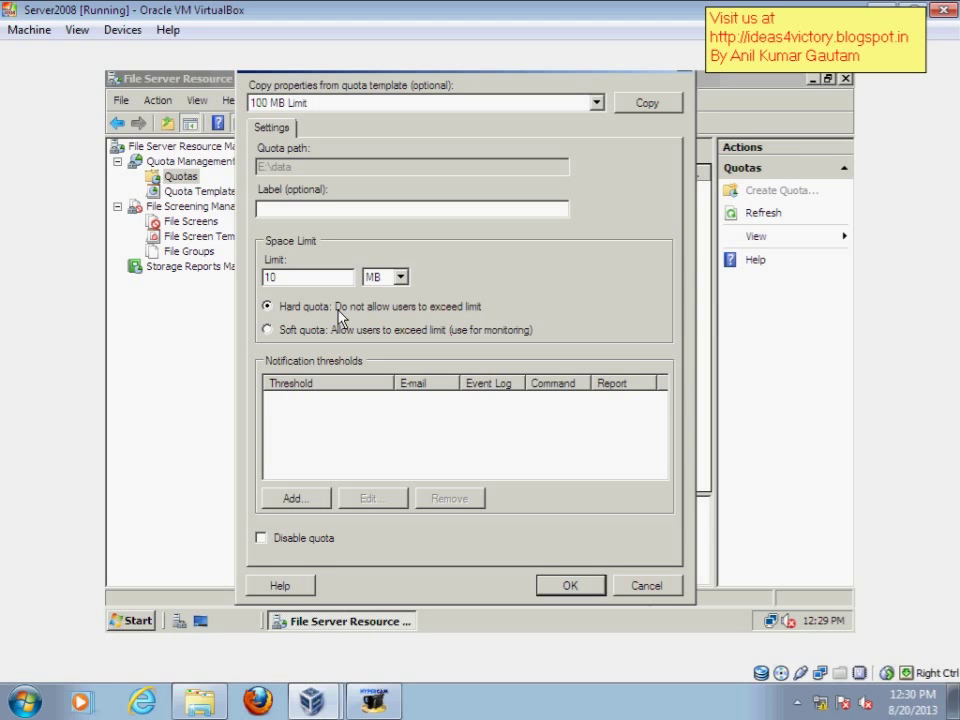
left_click(304, 333)
left_click(290, 307)
left_click(570, 587)
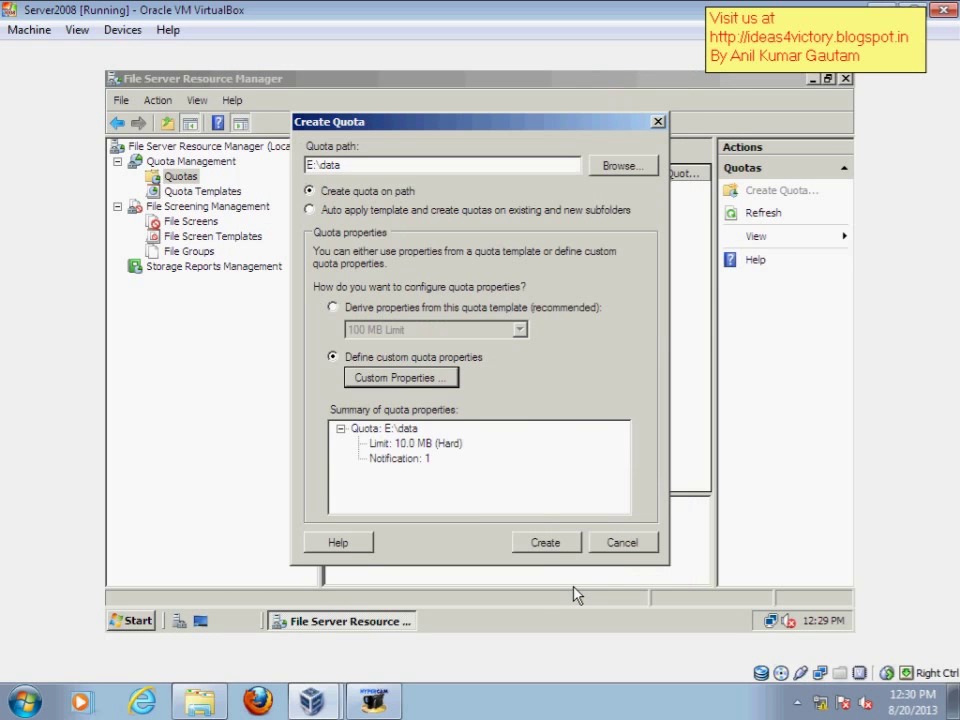
Create the quota, saving the custom quota without creating a template
left_click(530, 549)
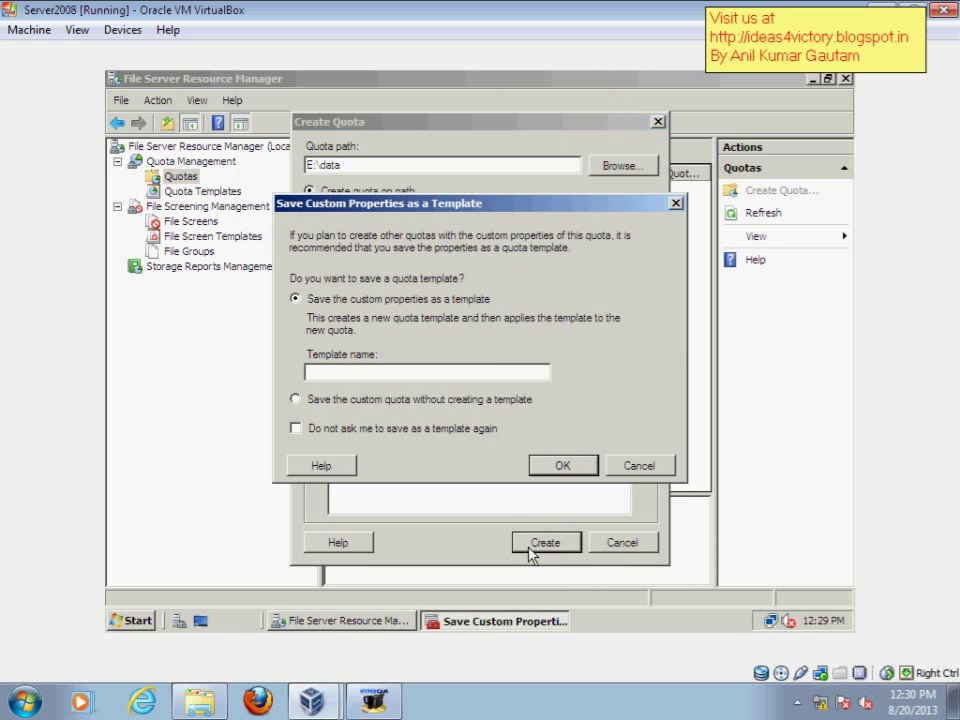
left_click(364, 401)
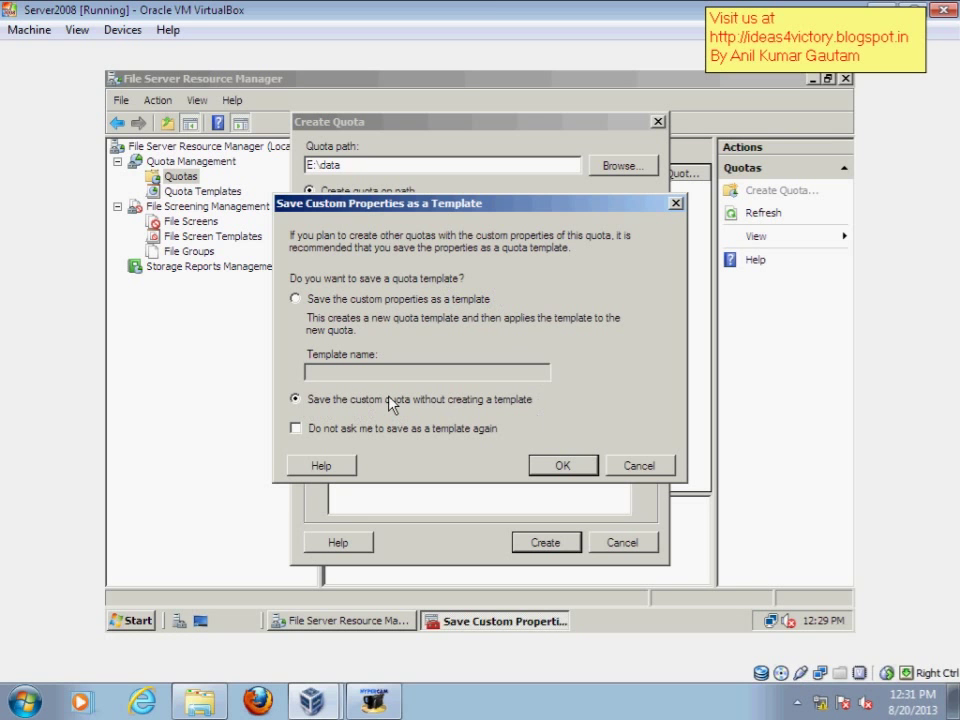
left_click(552, 468)
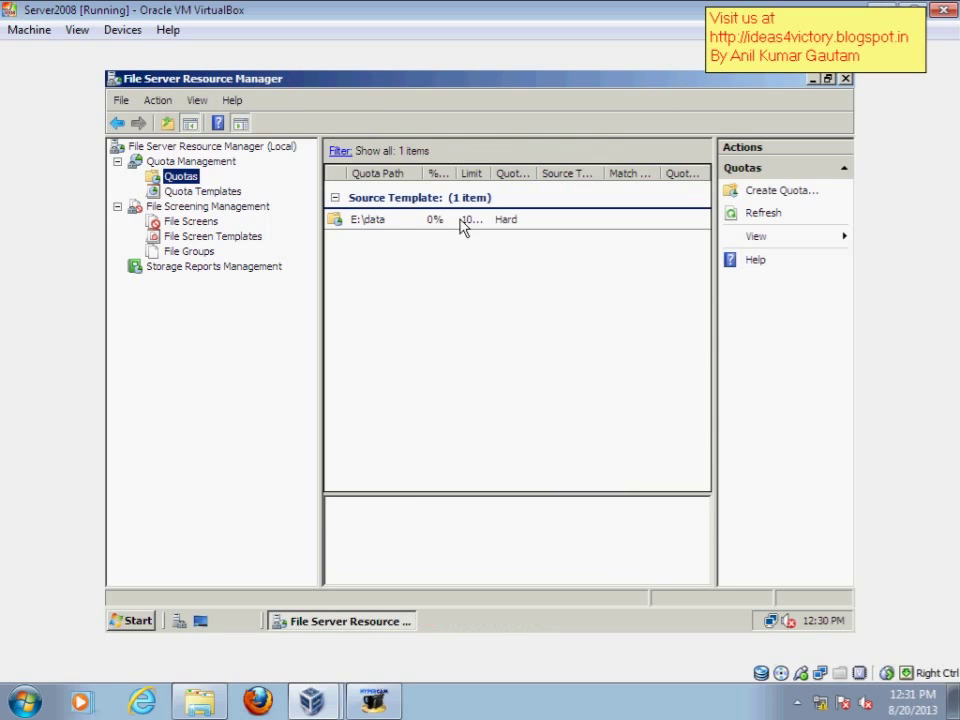
Examine the E:\data quota's limit, usage and available space, and the E: volume's capacity, hard quota allocation and free space
left_click(505, 222)
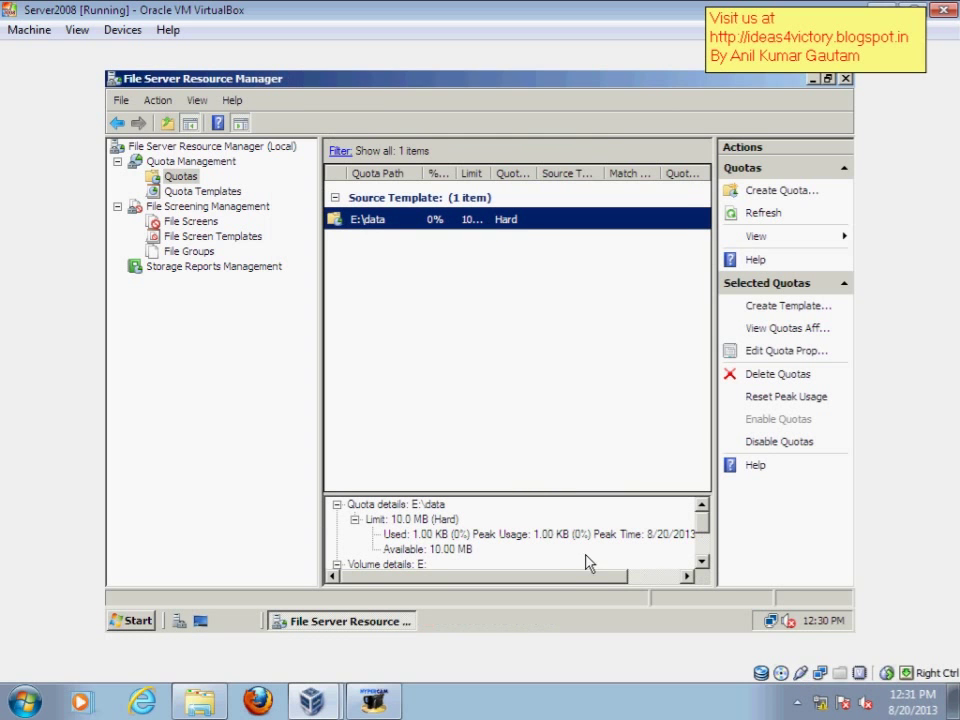
left_click_drag(574, 578, 605, 578)
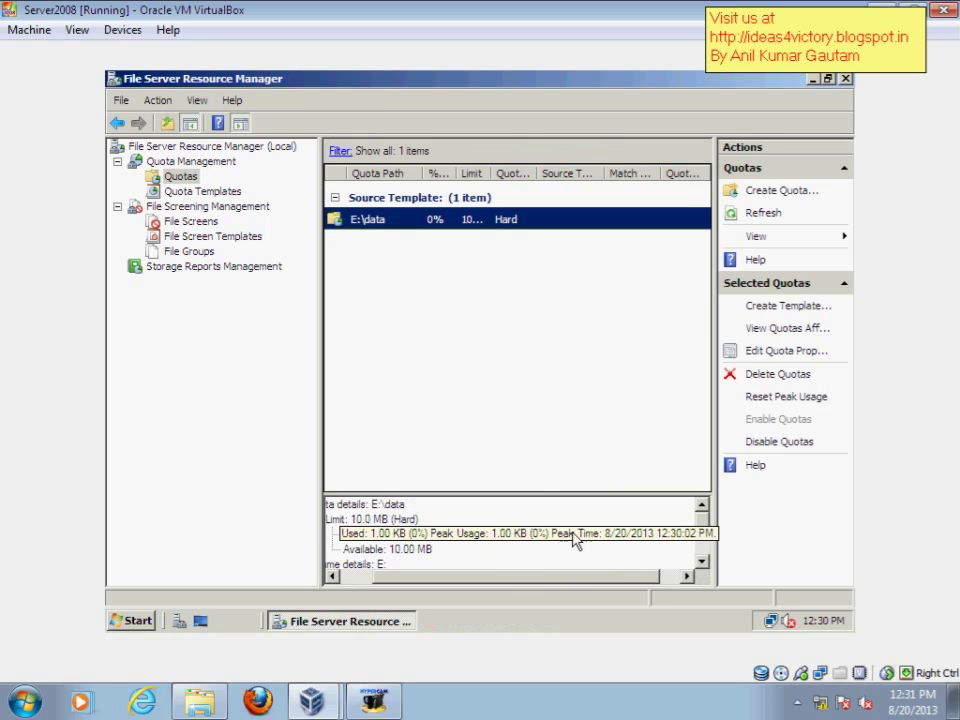
left_click_drag(594, 578, 490, 580)
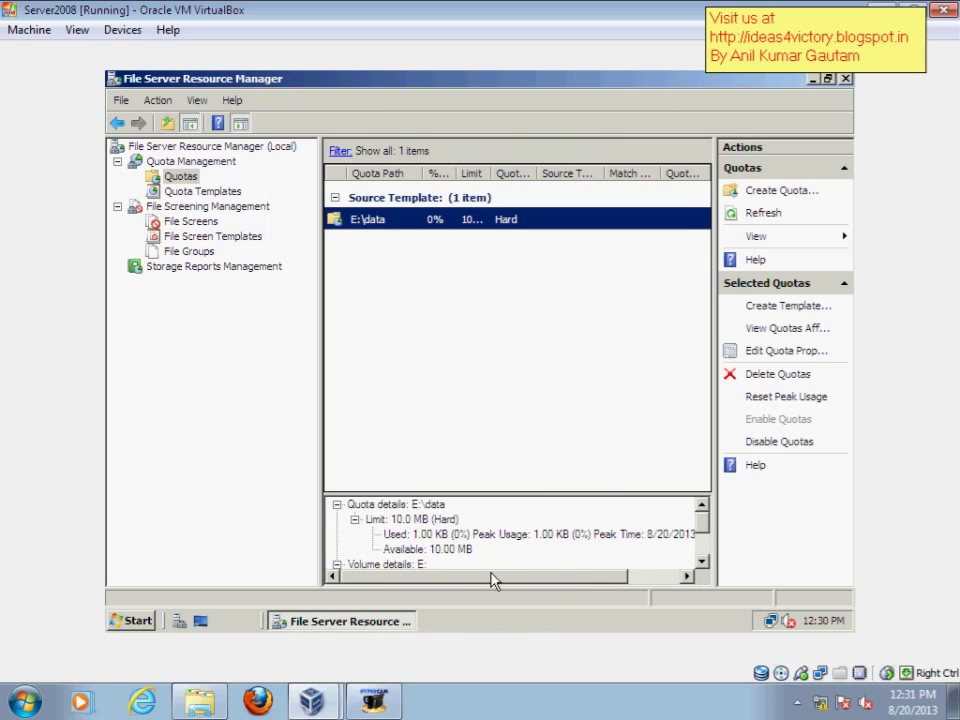
left_click(441, 551)
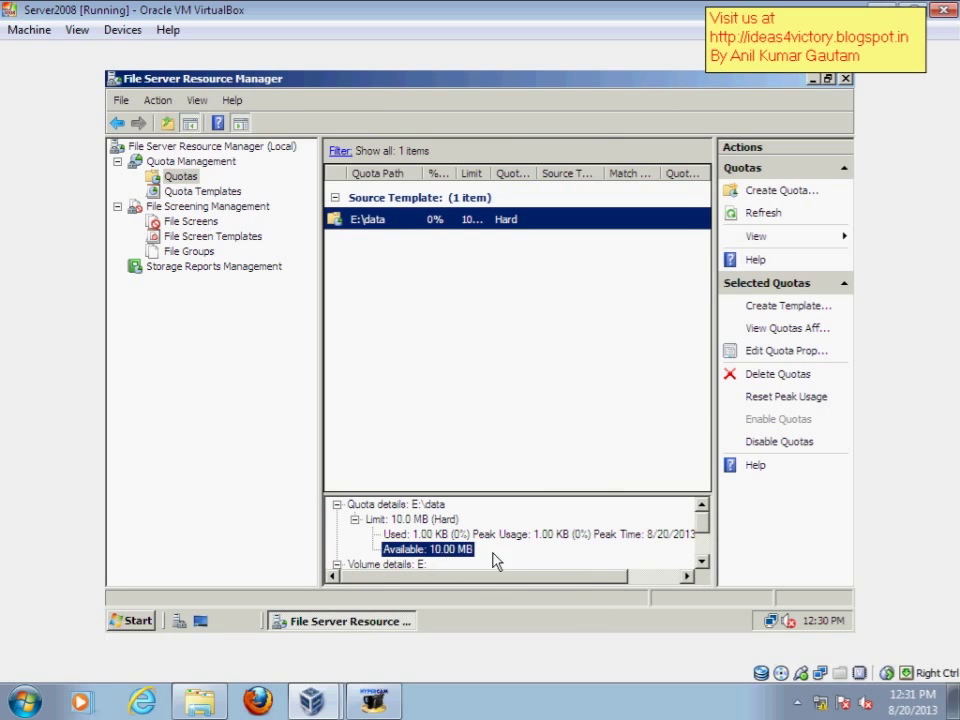
left_click(700, 542)
left_click(395, 520)
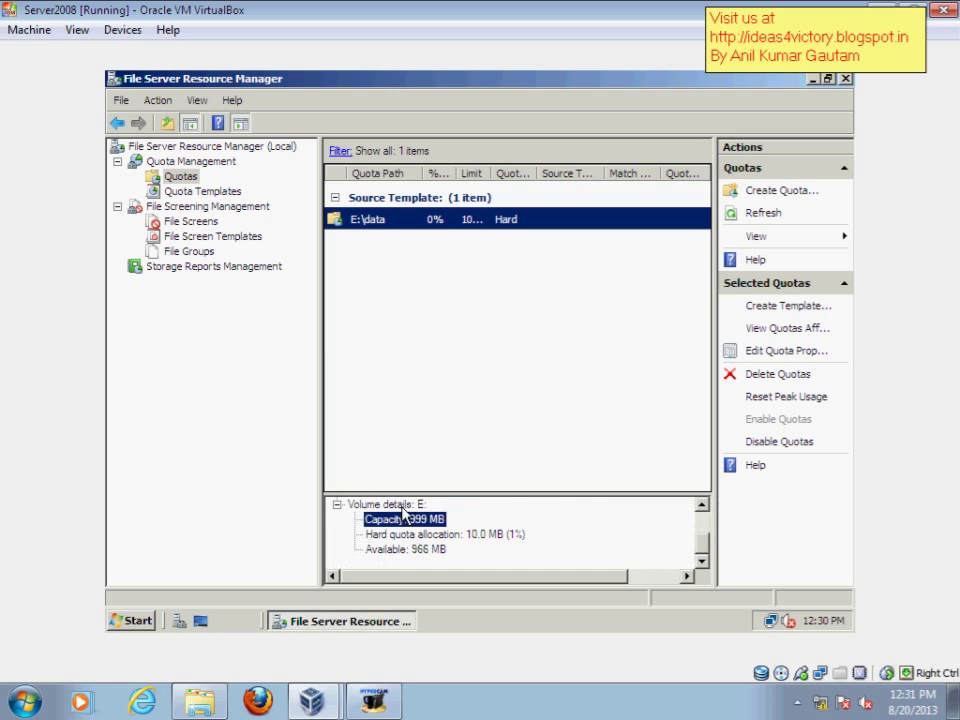
key("Up")
key("Down")
left_click(433, 552)
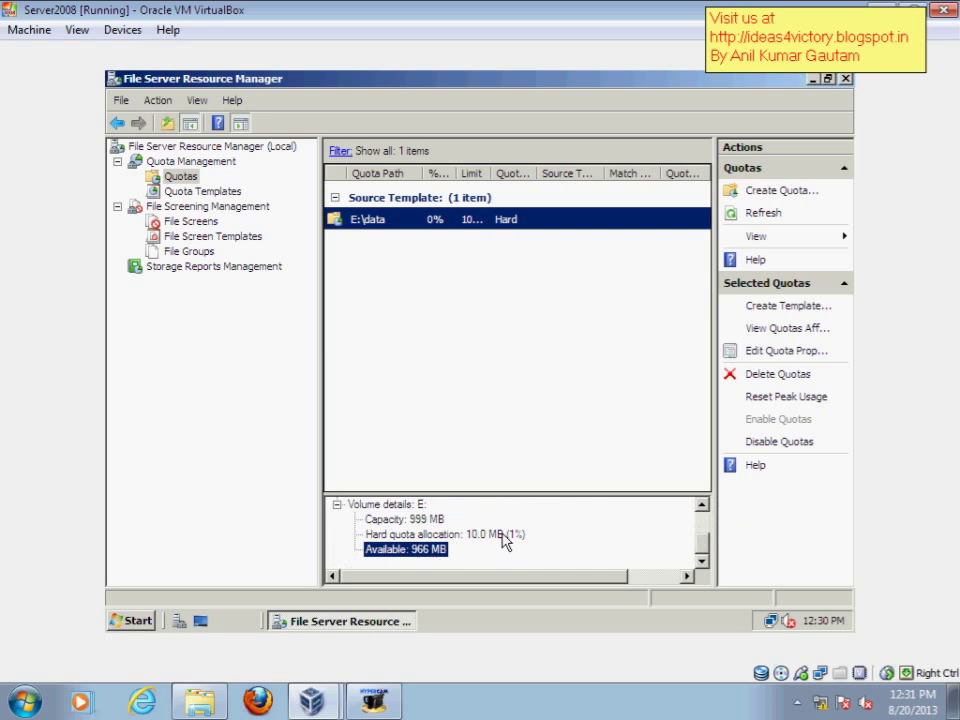
left_click(455, 533)
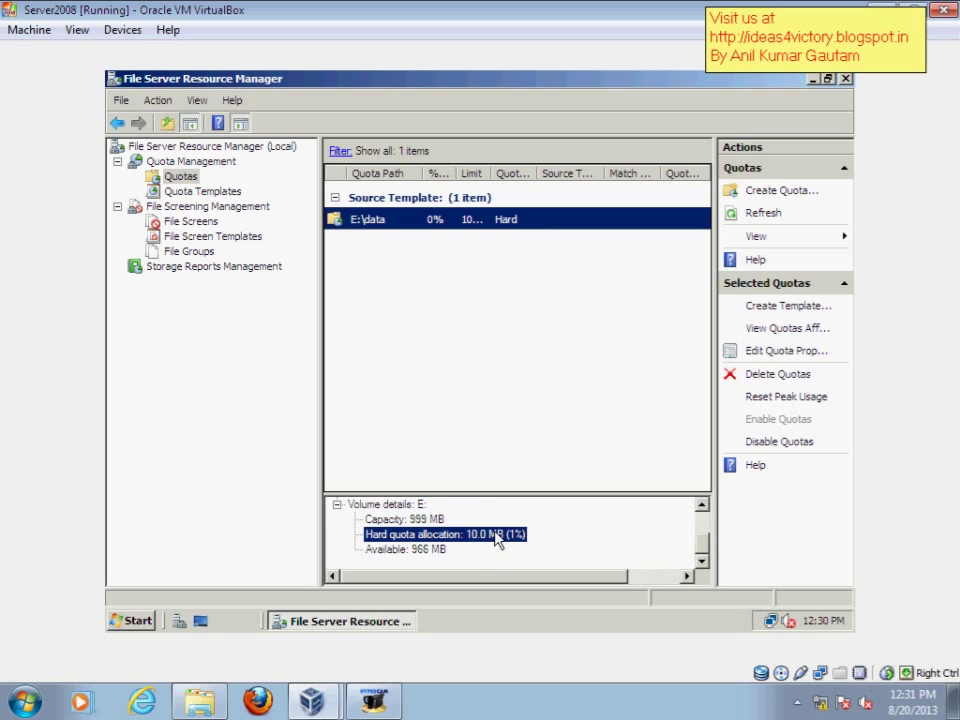
Close File Server Resource Manager and open the data folder on New Volume (E:) in Explorer
left_click(845, 79)
right_click(362, 236)
left_click(420, 278)
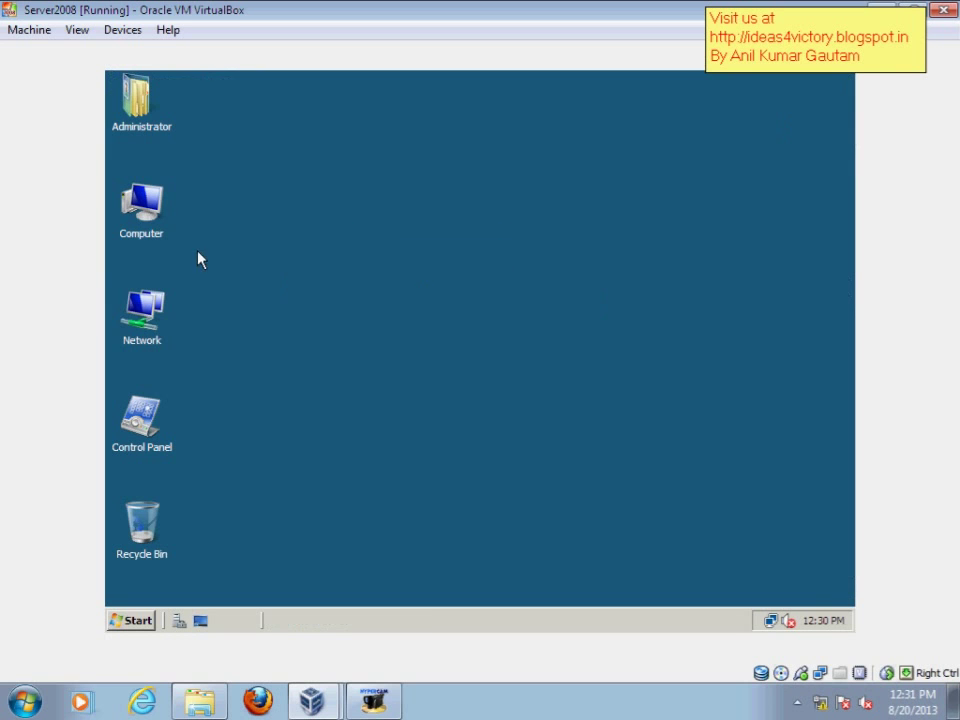
double_click(157, 215)
double_click(330, 238)
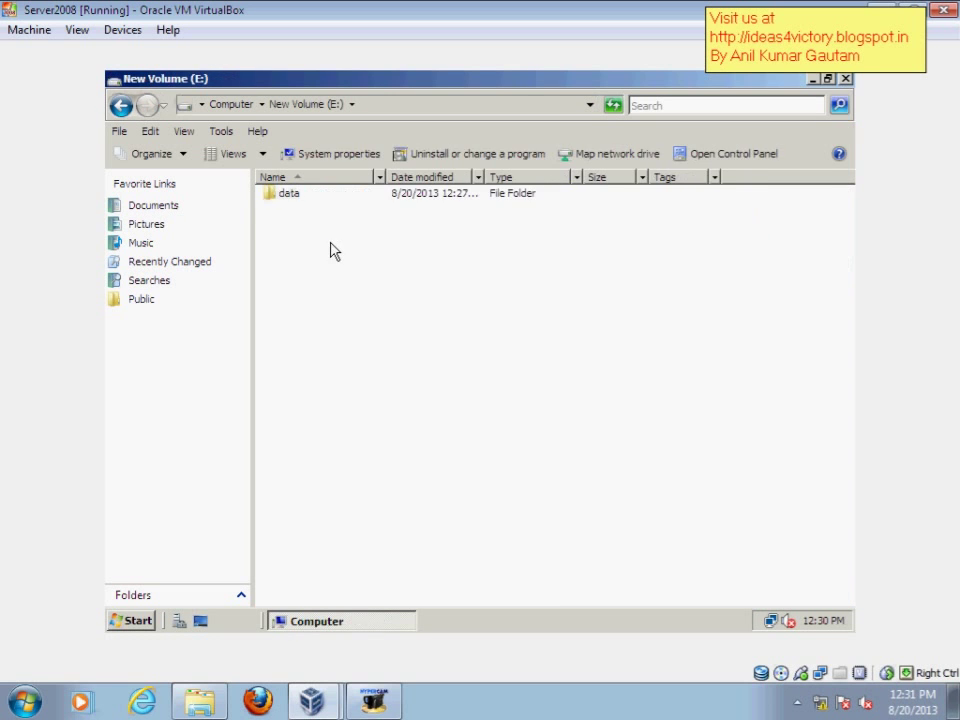
double_click(287, 198)
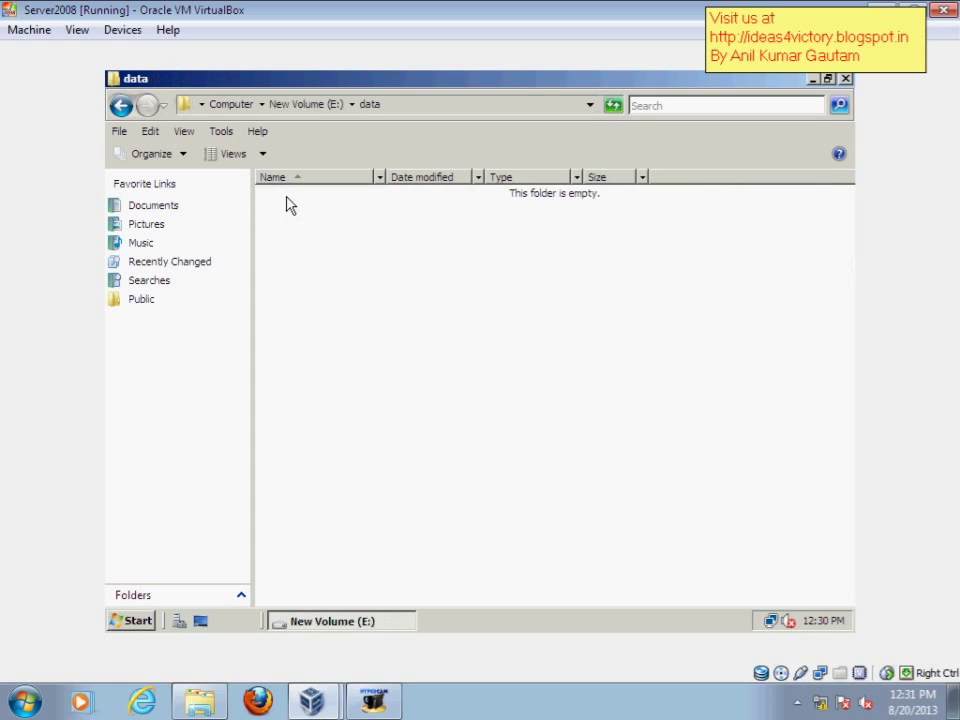
Restore and move aside the data folder window, and open C:\Windows in a second Explorer window
left_click(827, 78)
left_click_drag(521, 86, 626, 112)
double_click(142, 208)
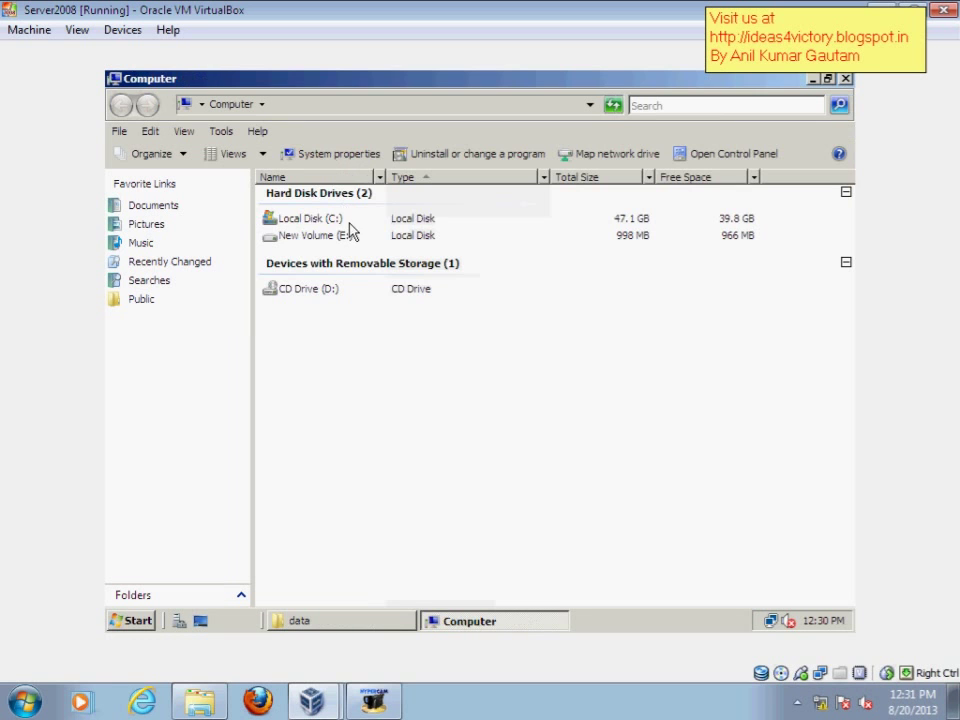
left_click(306, 228)
double_click(306, 228)
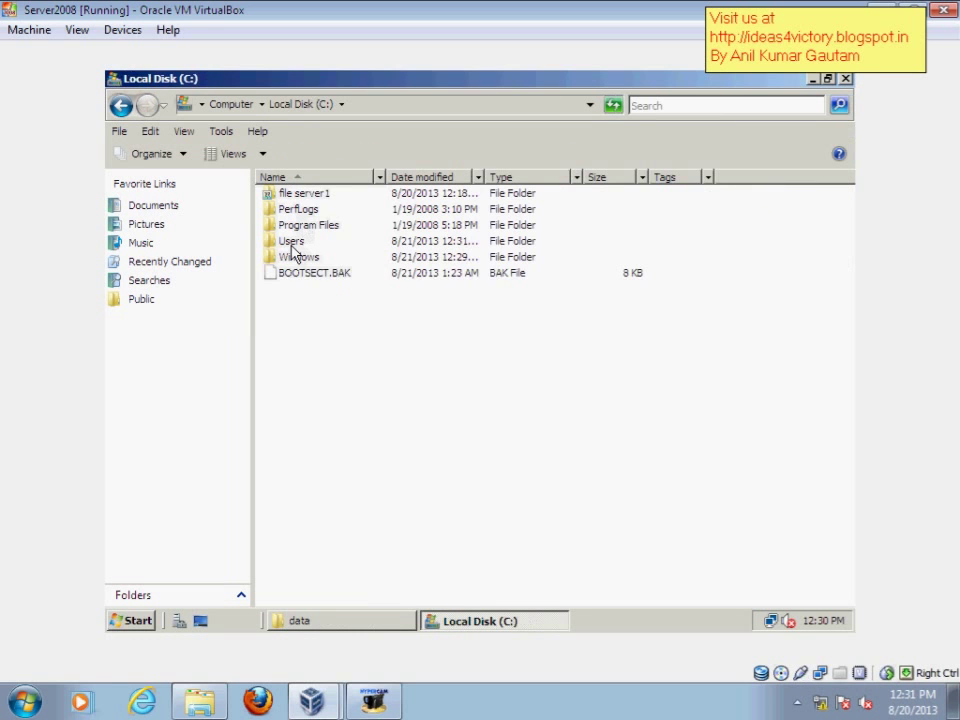
double_click(295, 256)
Check the combined size of all the loose files in C:\Windows, from _default to winhlp32, in their properties
scroll(295, 260, "down", 15)
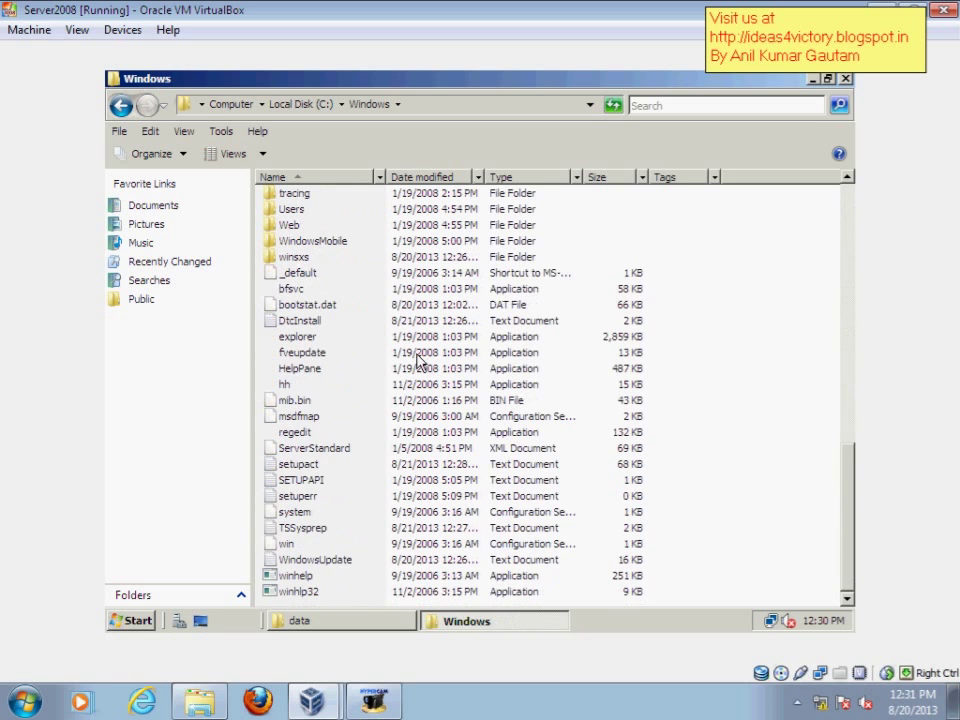
left_click_drag(725, 287, 340, 600)
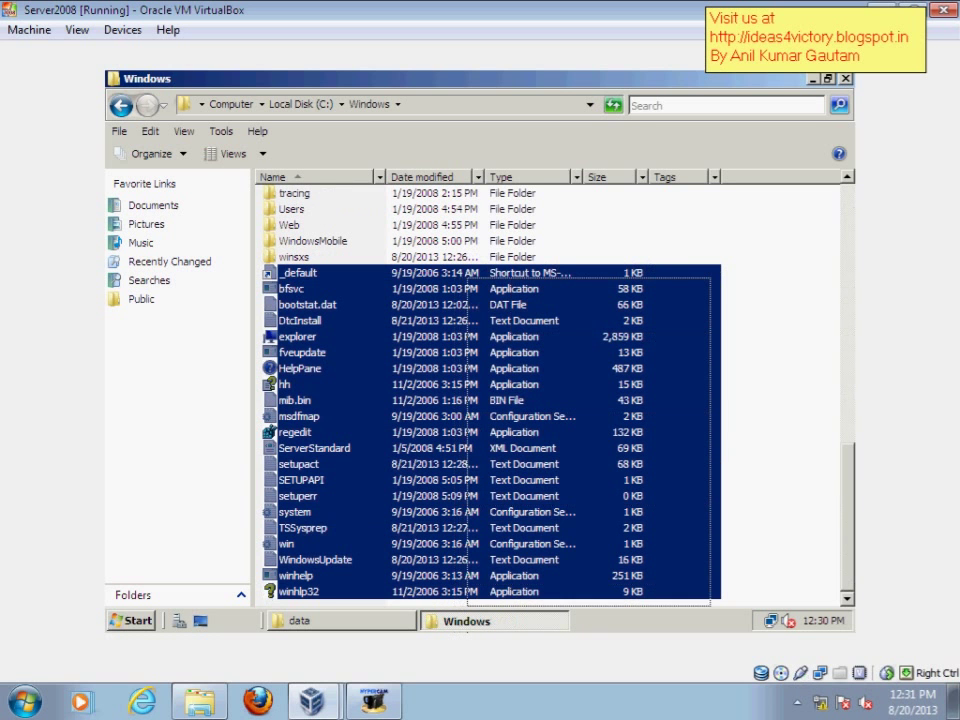
right_click(512, 439)
left_click(566, 568)
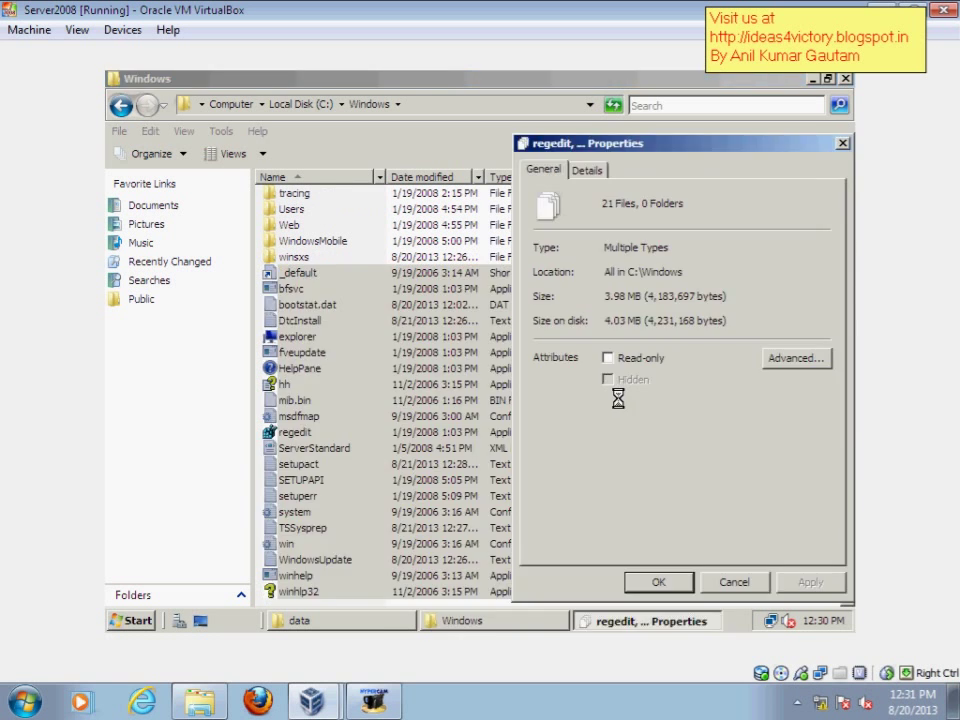
left_click(734, 581)
left_click(770, 512)
Open the System32 folder in C:\Windows and check the combined size of a large block of its files in their properties
scroll(444, 332, "up", 4)
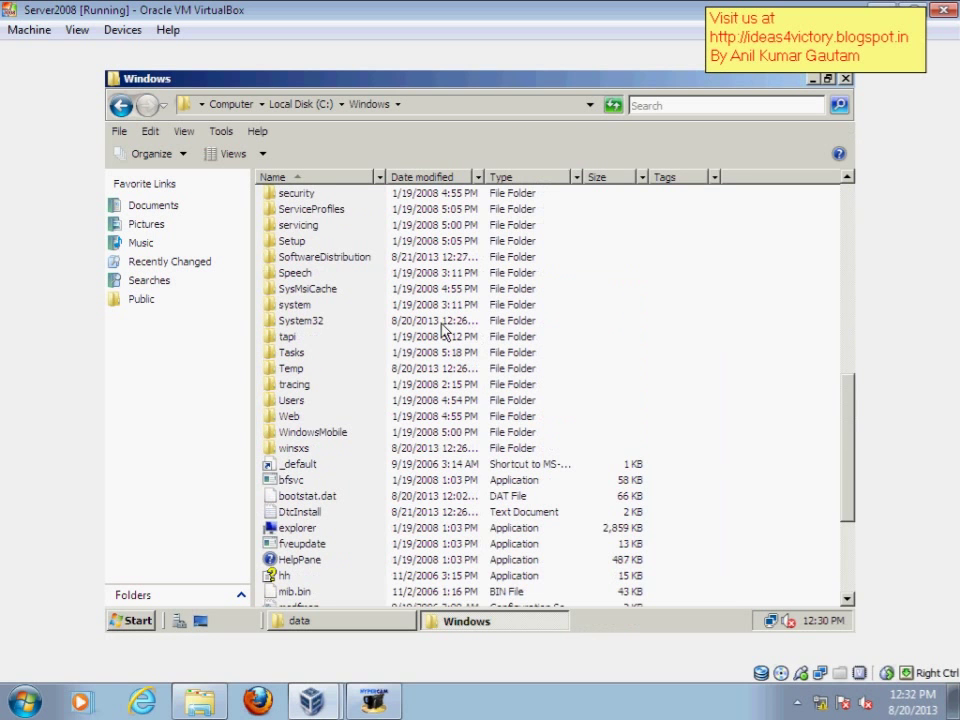
double_click(355, 326)
scroll(467, 390, "down", 15)
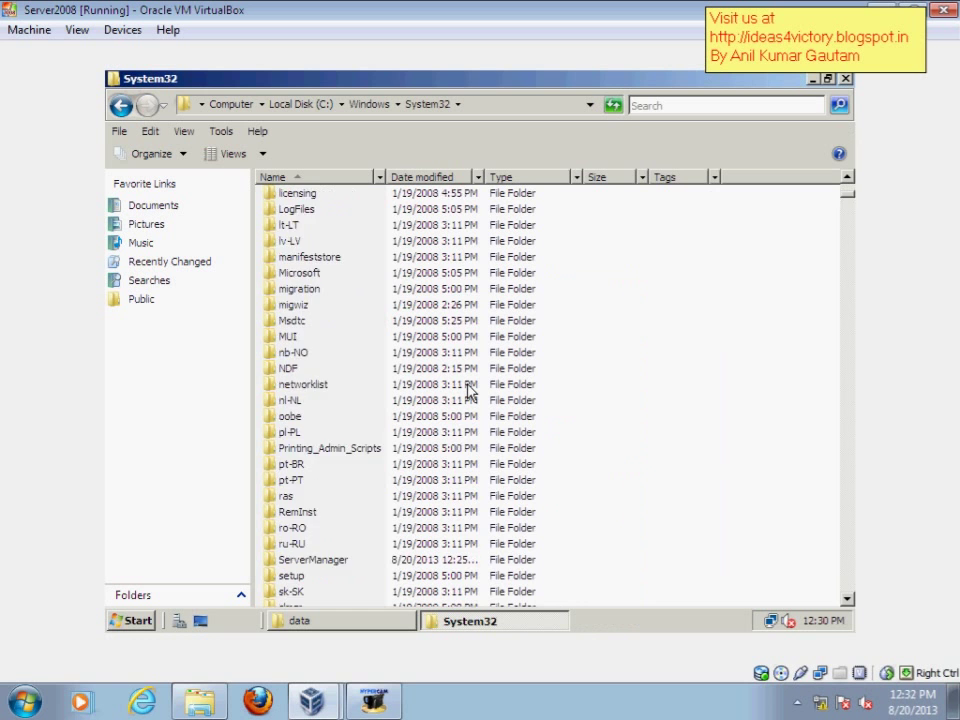
left_click_drag(695, 408, 567, 452)
right_click(563, 418)
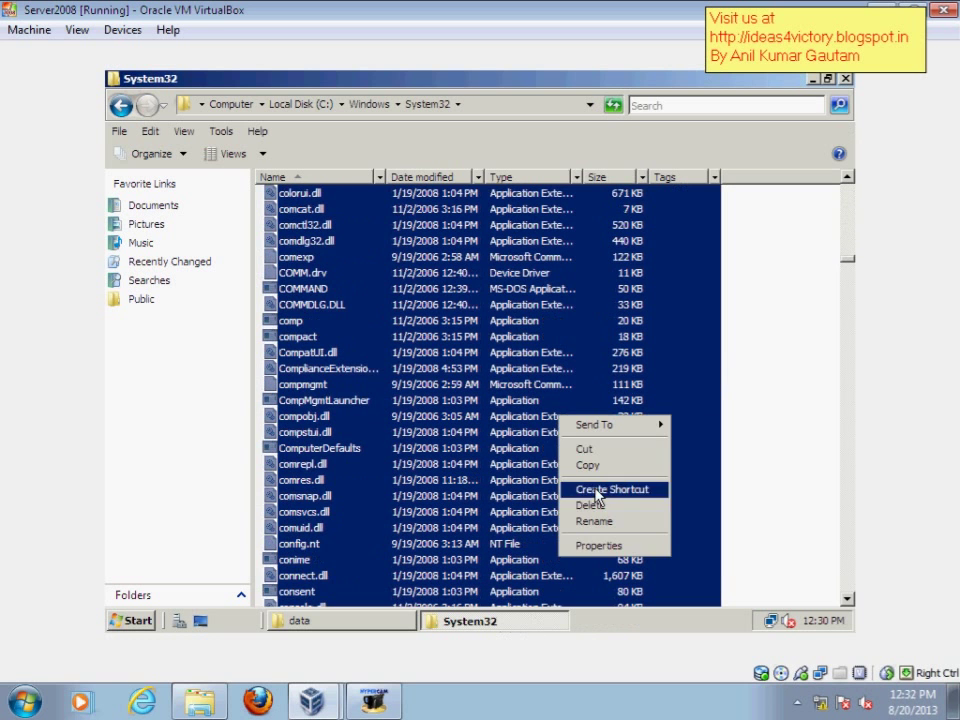
left_click(598, 544)
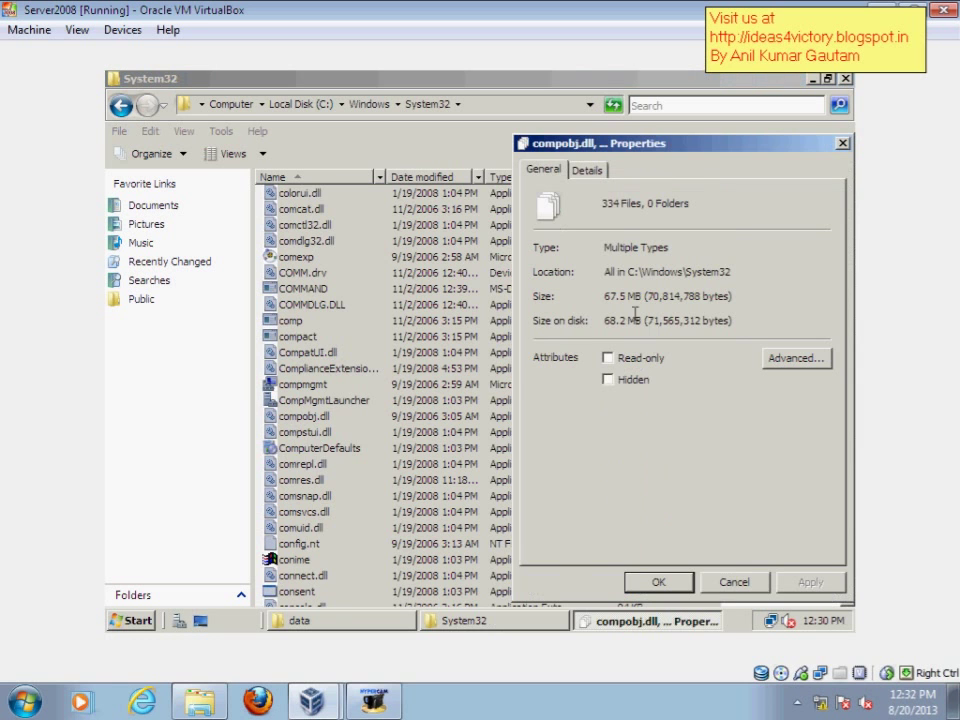
left_click(738, 590)
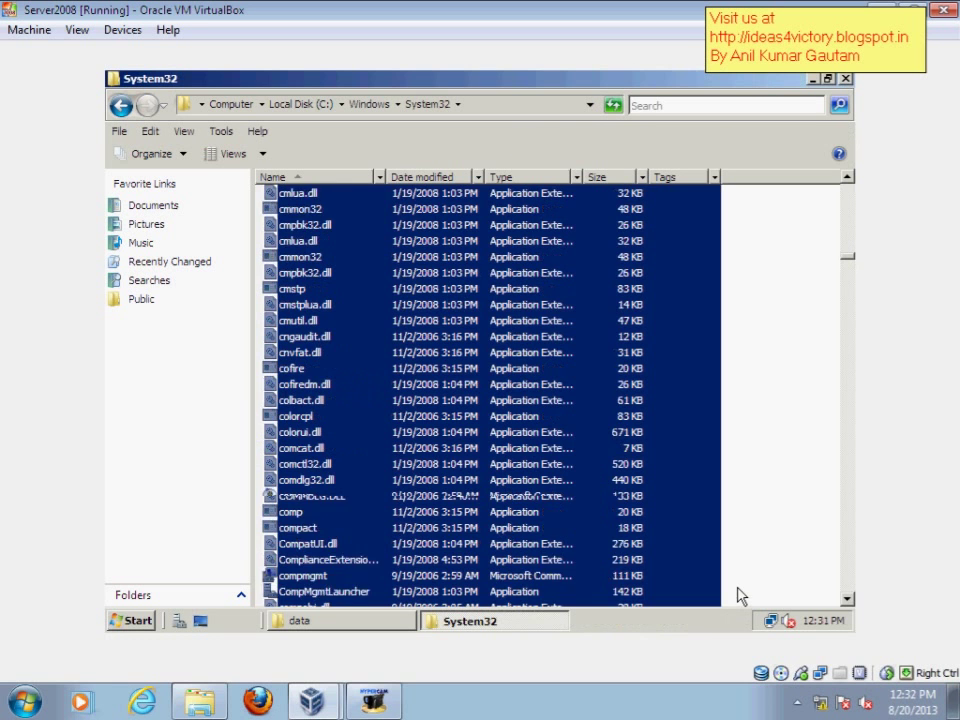
Check the combined size of the System32 NLS files from C_20106.NLS to C_28592.NLS in their properties
scroll(776, 459, "up", 15)
scroll(776, 459, "up", 4)
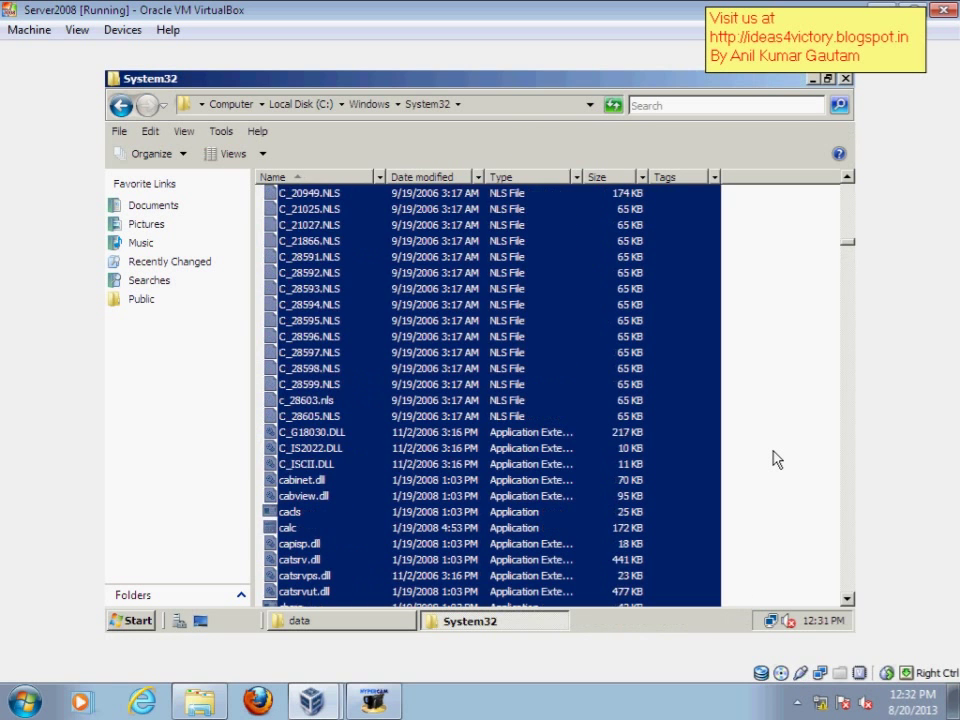
left_click(776, 459)
left_click_drag(740, 566, 426, 214)
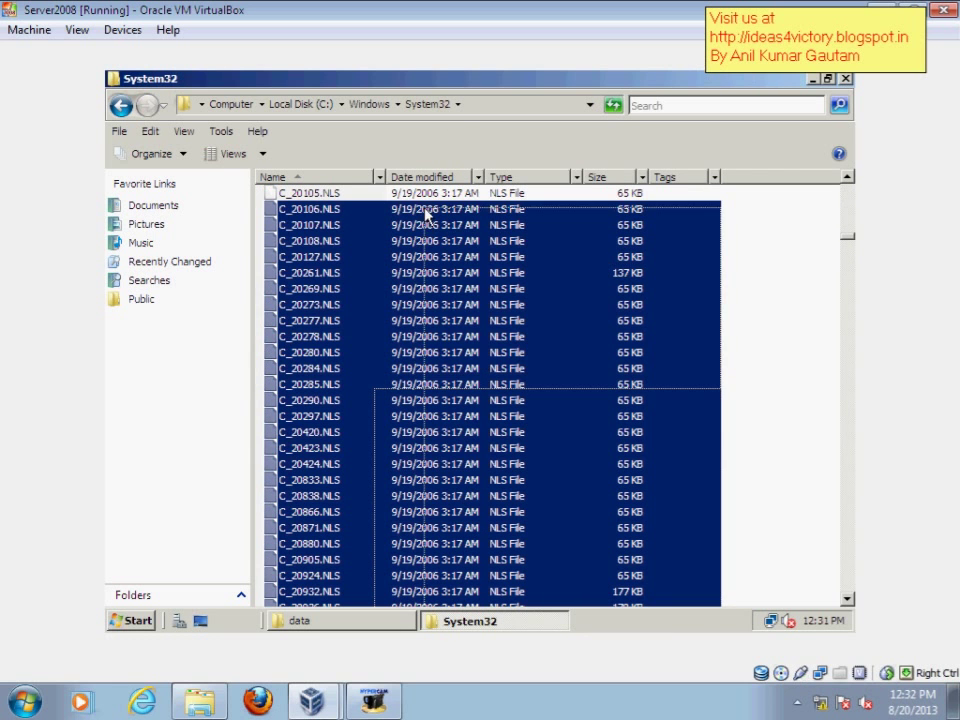
right_click(431, 244)
left_click(468, 368)
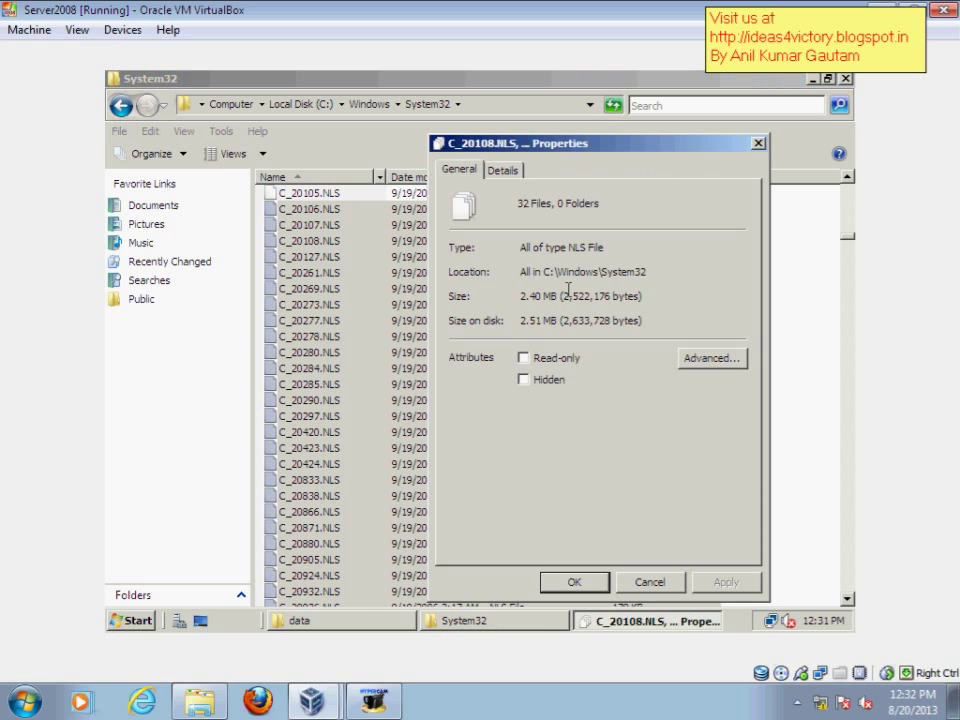
left_click(648, 584)
Select a block of System32 files spanning C_28603.NLS through certmgr.dll and check their combined size in their properties
scroll(690, 521, "down", 15)
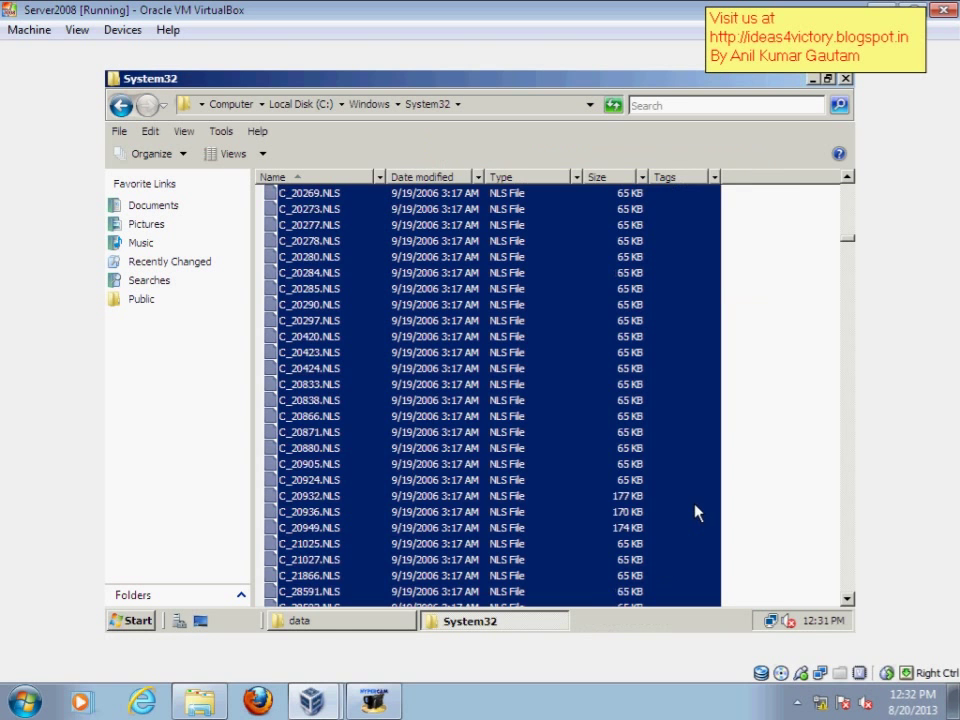
scroll(700, 522, "down", 14)
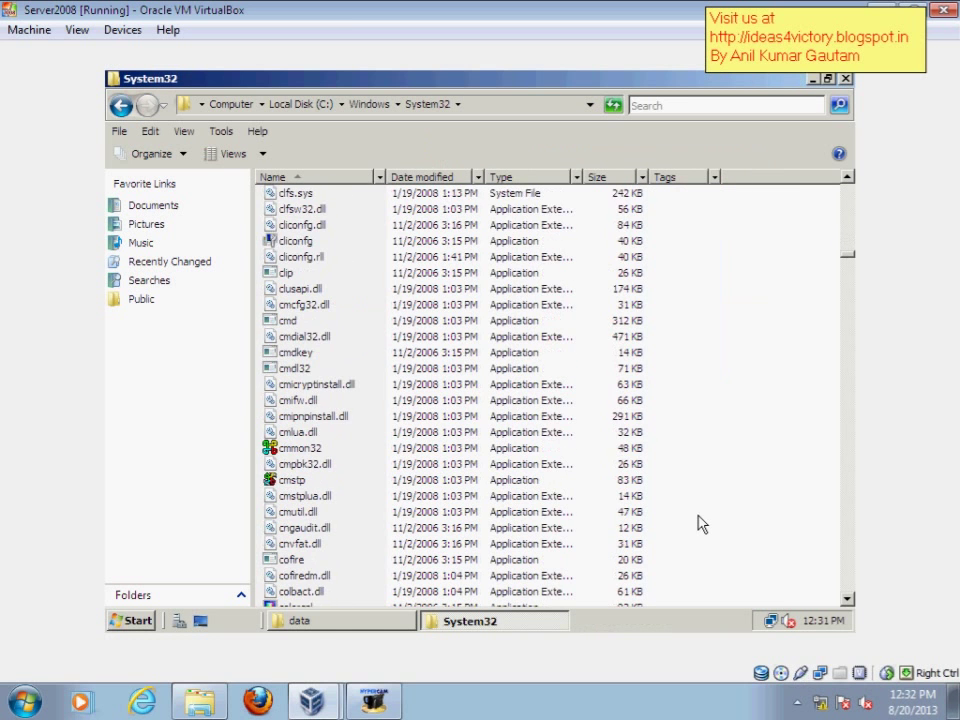
left_click(420, 320)
left_click_drag(420, 320, 415, 222)
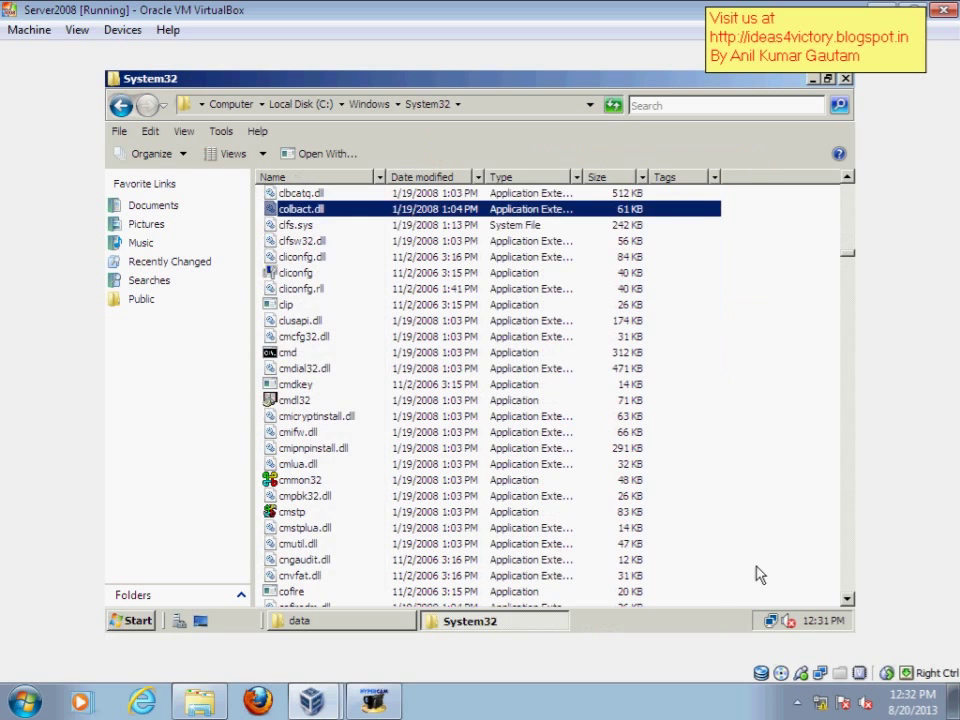
left_click_drag(757, 574, 435, 190)
right_click(440, 265)
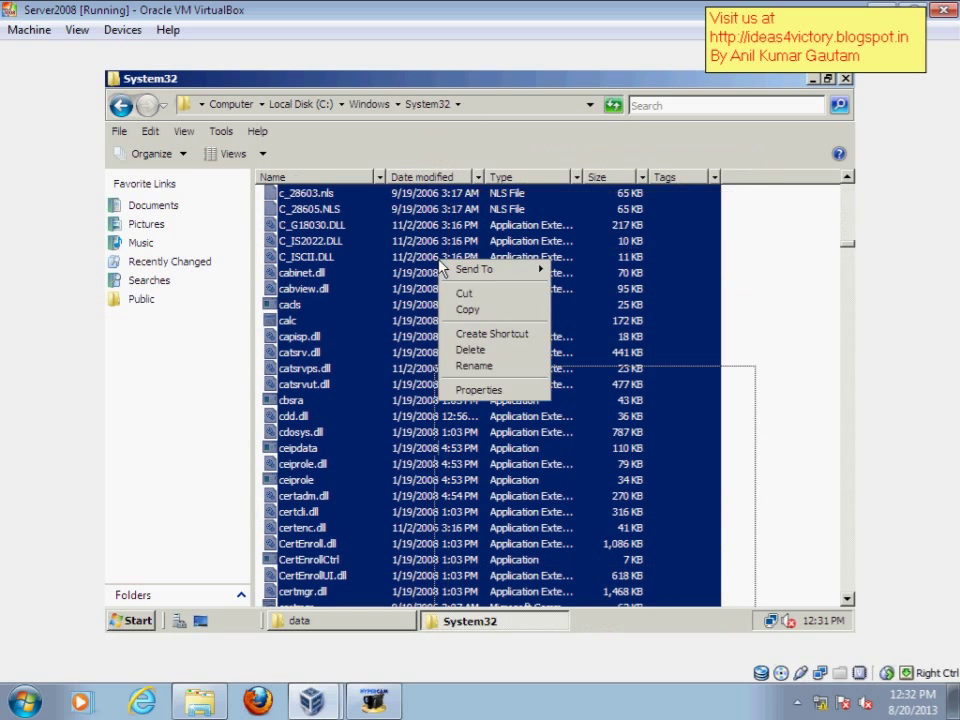
left_click(470, 390)
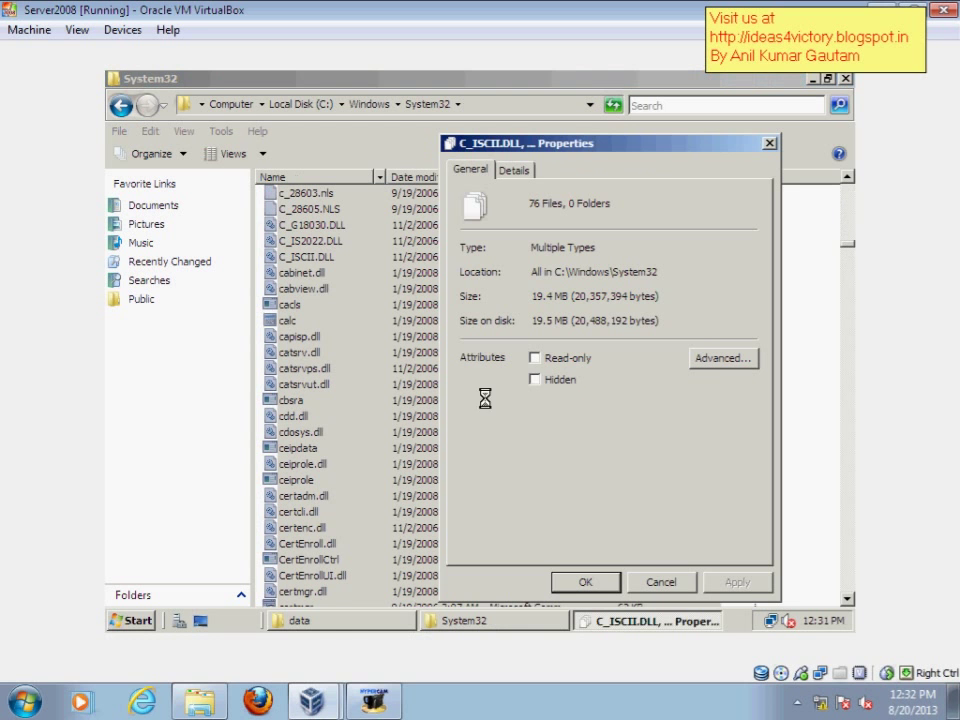
left_click(662, 582)
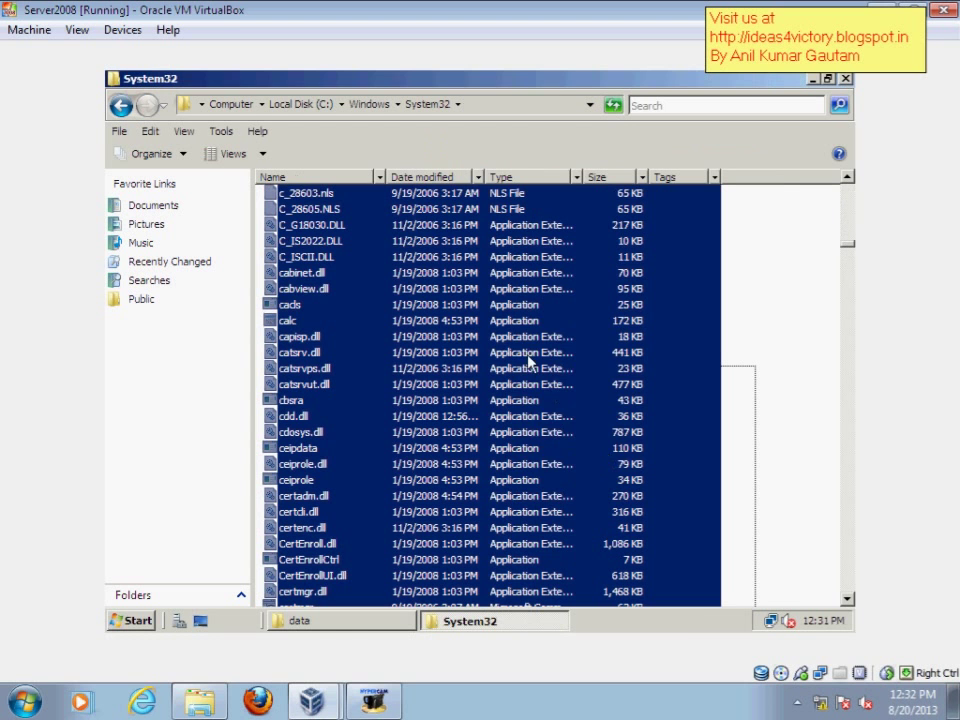
Copy the selected System32 files and close the System32 window
right_click(522, 332)
left_click(550, 380)
left_click(845, 78)
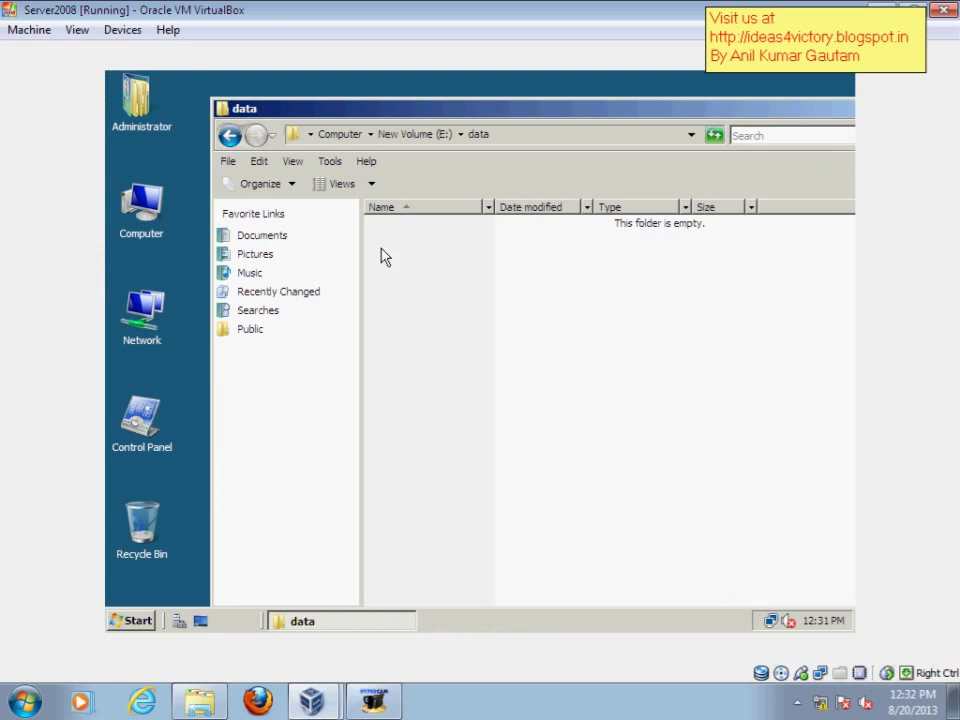
Reopen the data folder on New Volume (E:), paste the copied files into it, and cancel the copy at the insufficient-space prompt
key("BackSpace")
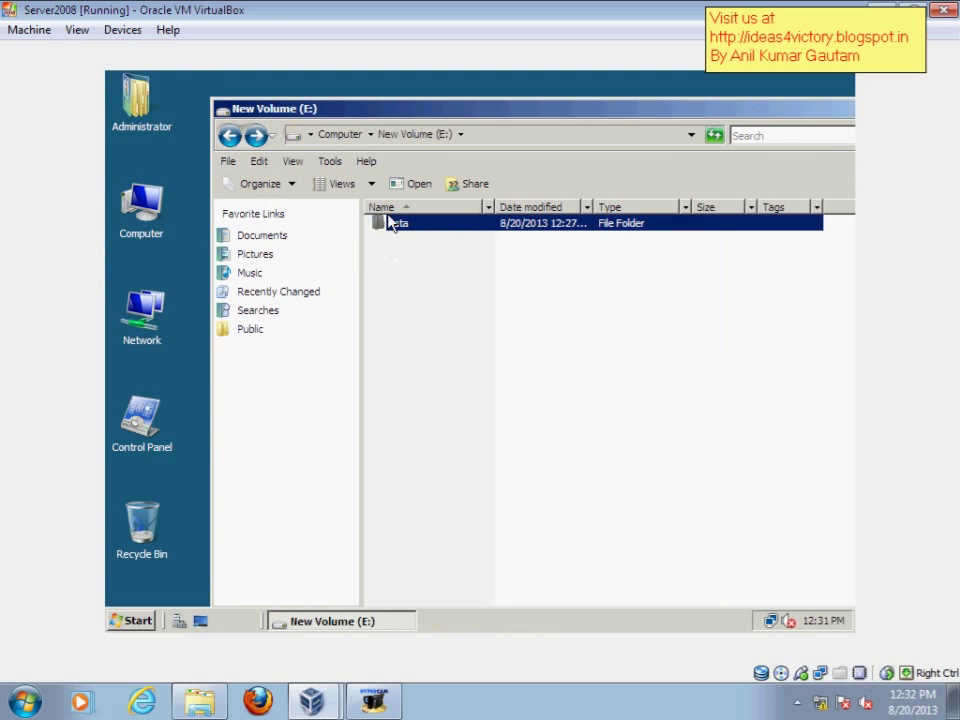
left_click(231, 136)
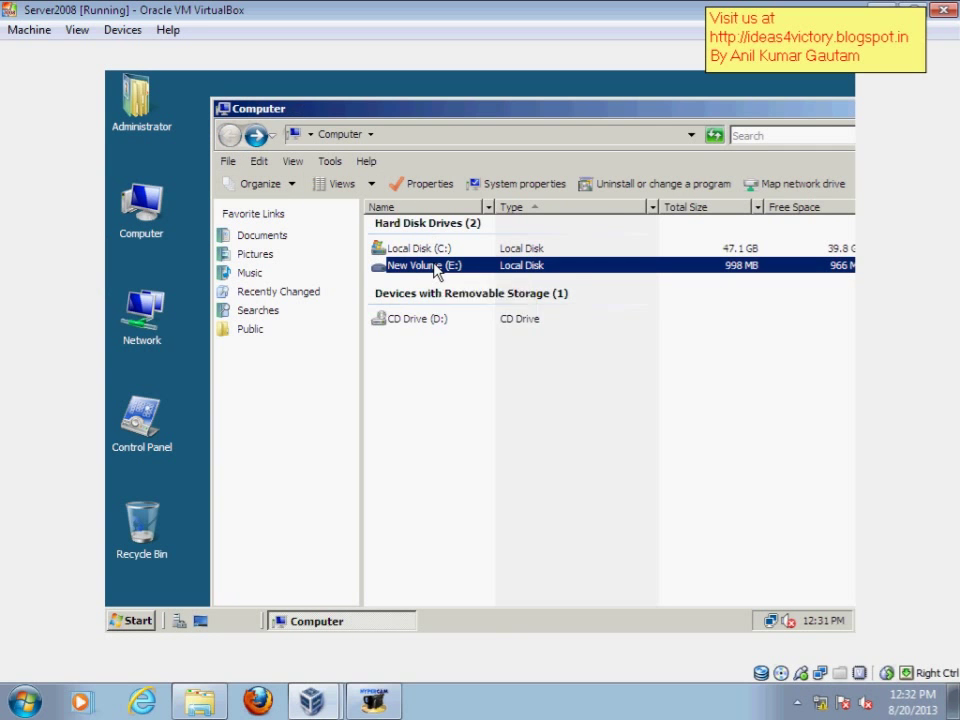
double_click(436, 270)
double_click(409, 231)
right_click(417, 242)
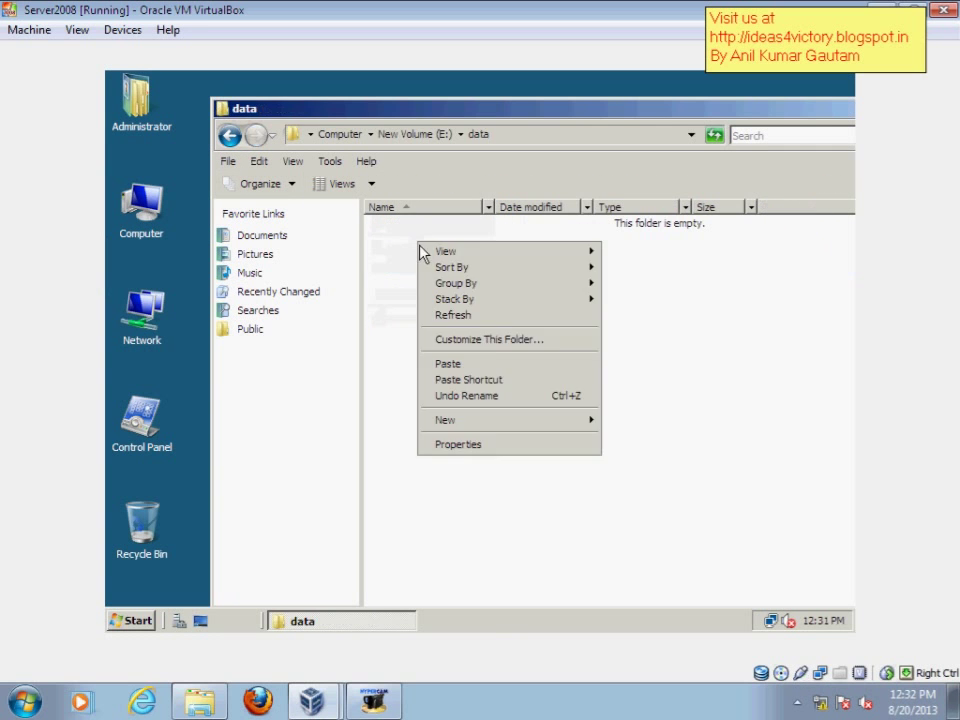
left_click(456, 364)
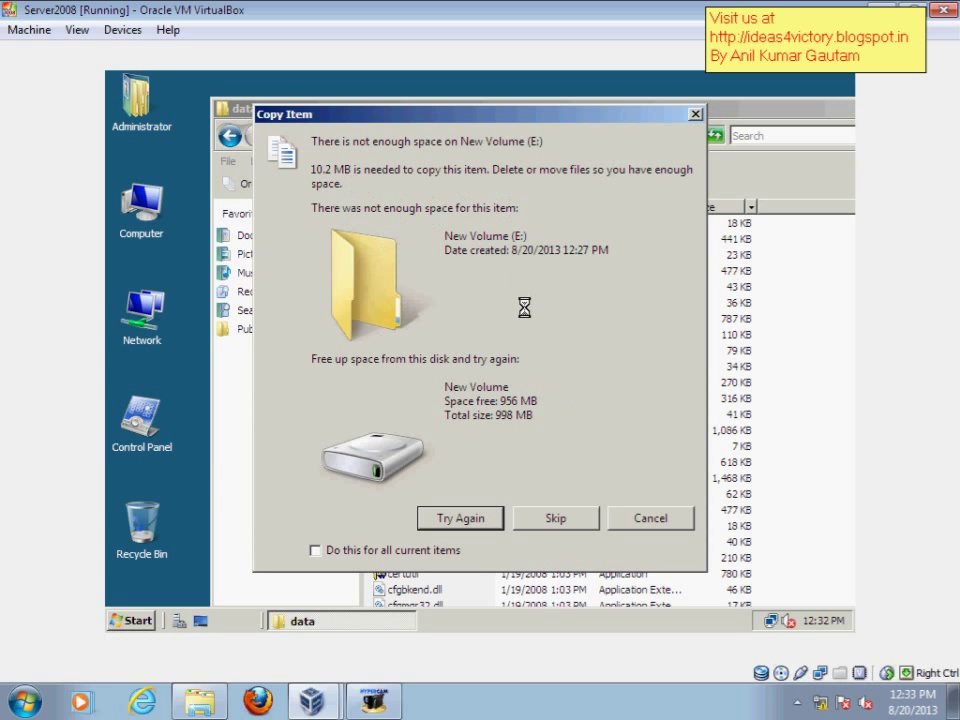
left_click(651, 519)
Check the combined size of all files in E:\data in their properties, and close the data folder window
scroll(577, 447, "up", 3)
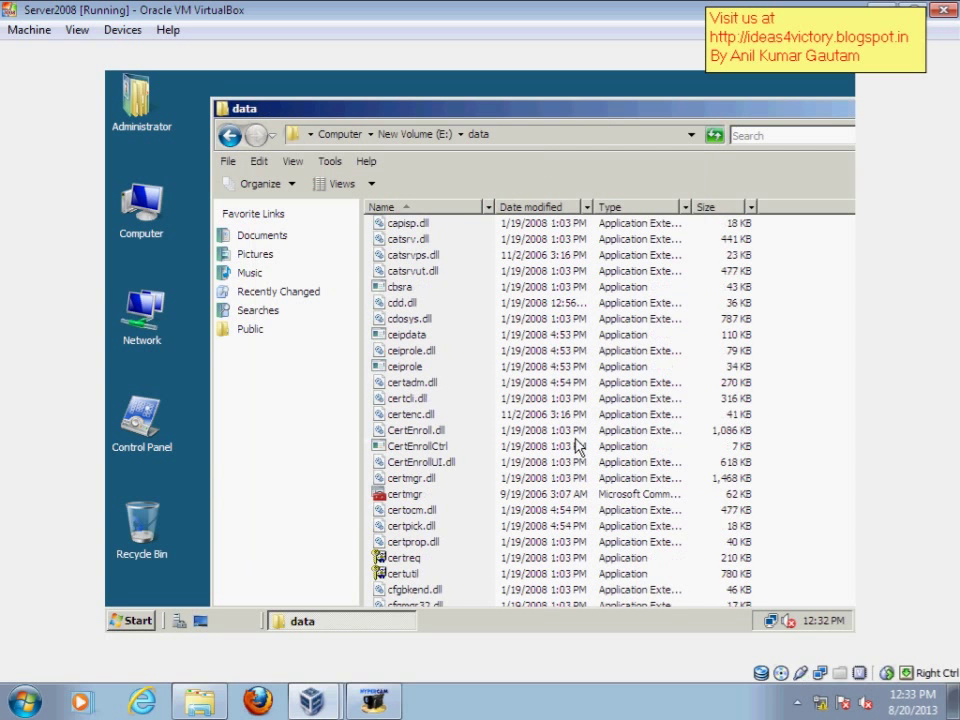
scroll(806, 430, "down", 3)
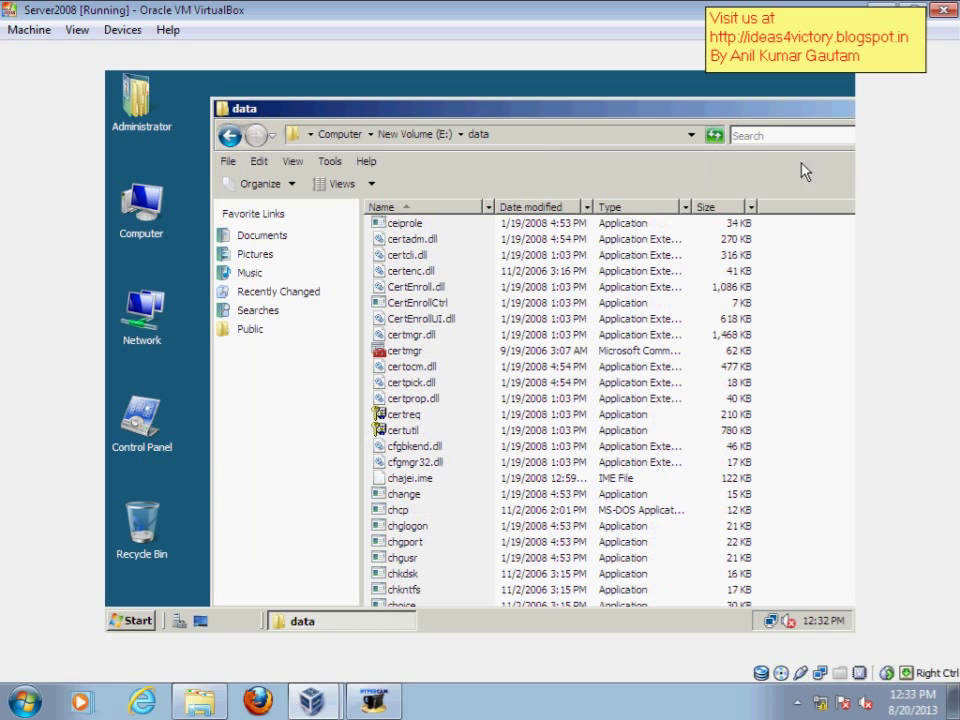
left_click_drag(806, 112, 654, 106)
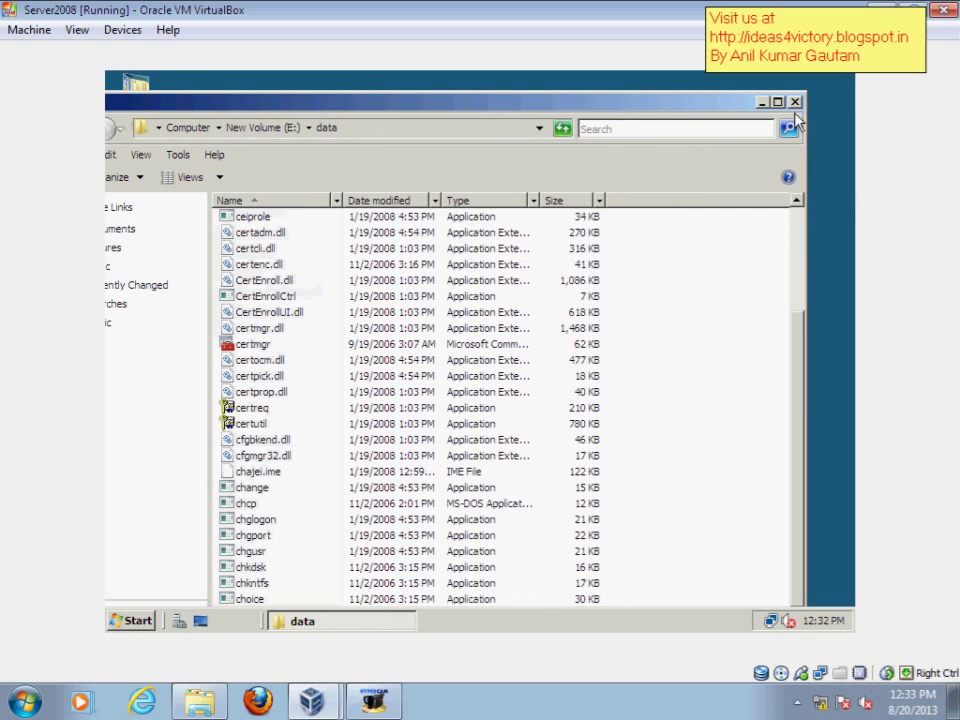
left_click(537, 379)
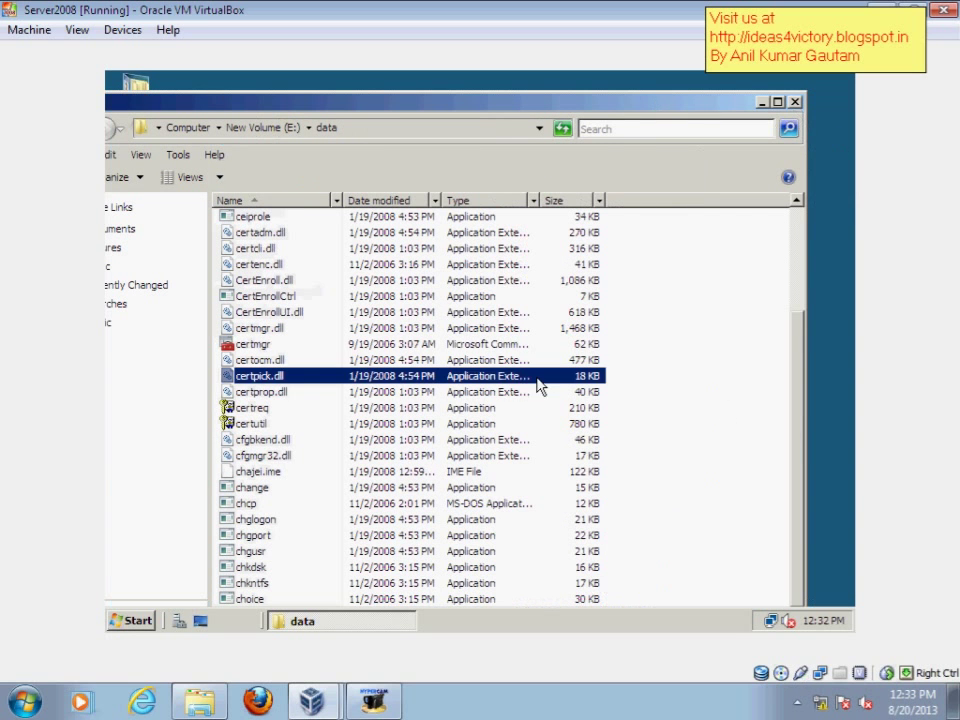
key("ctrl+a")
right_click(538, 384)
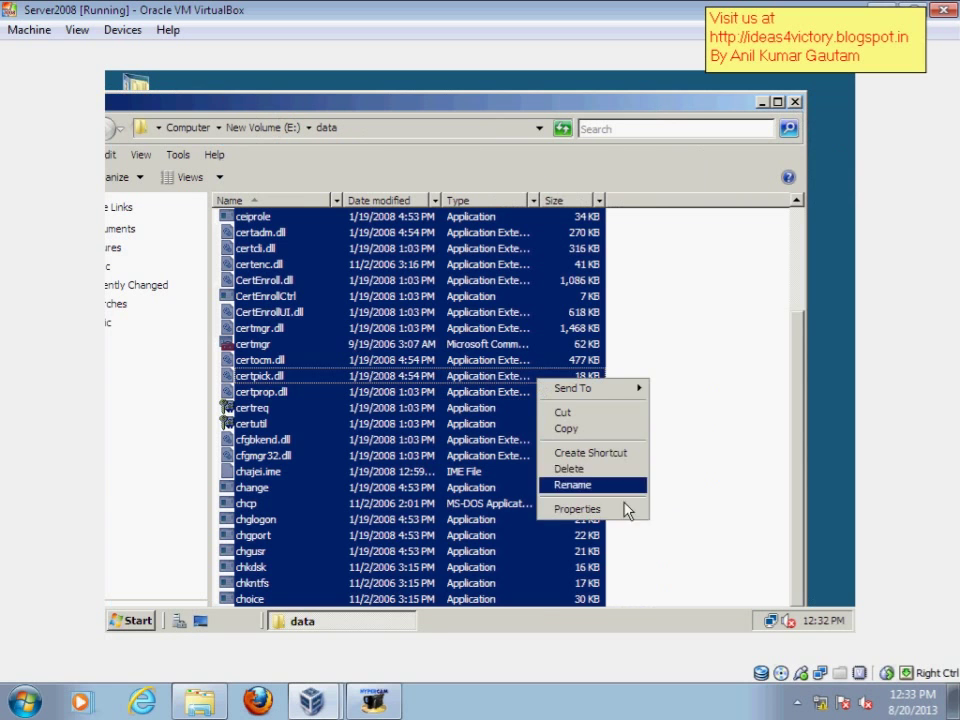
left_click(620, 508)
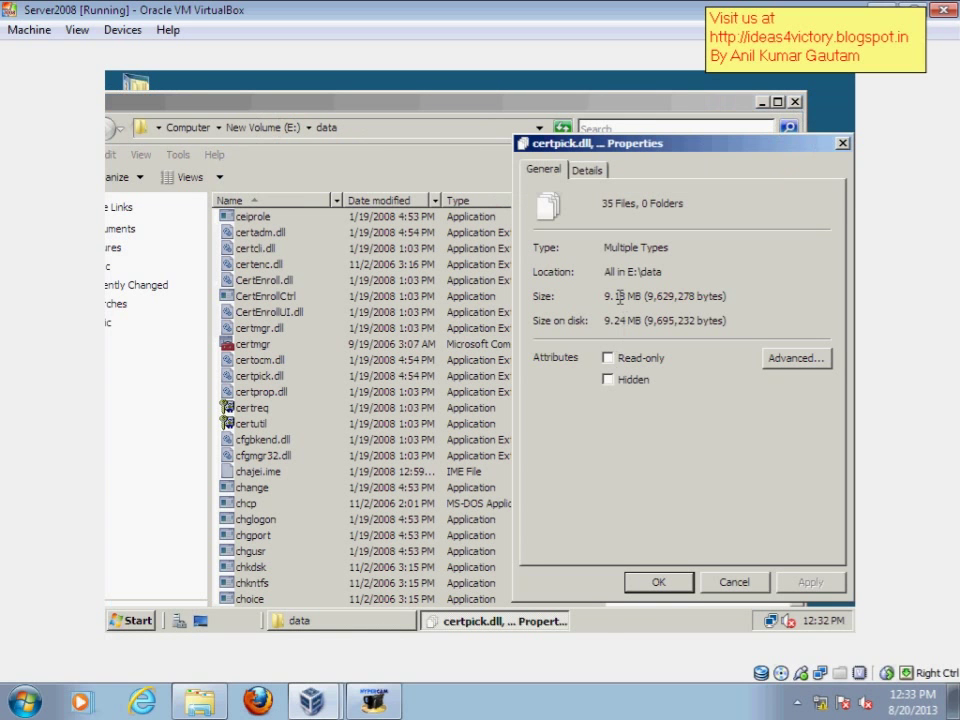
left_click_drag(628, 296, 579, 302)
left_click(731, 589)
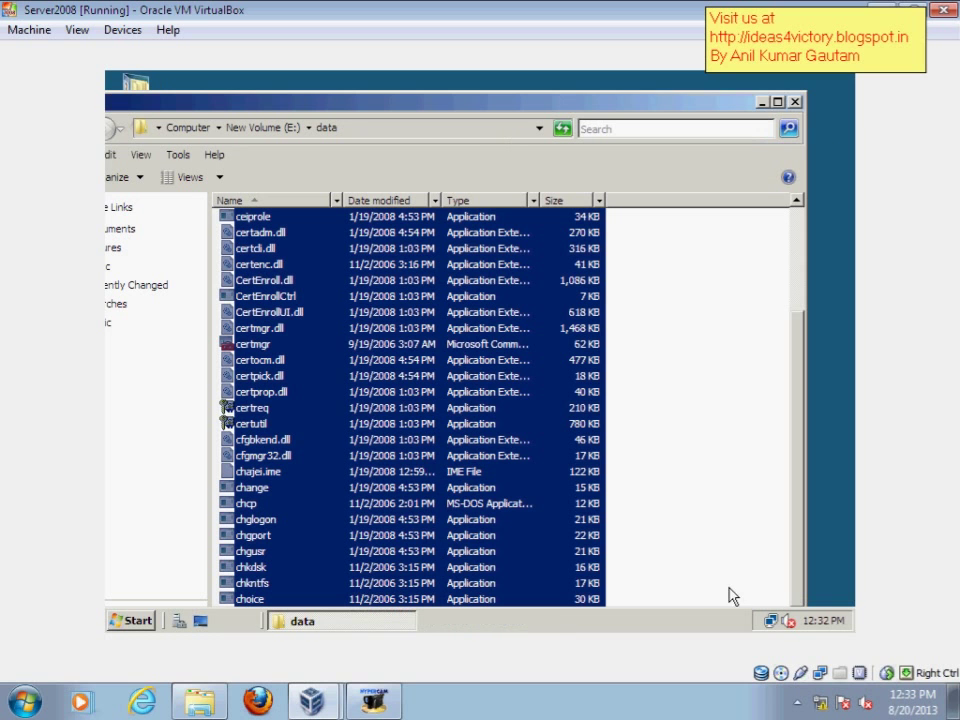
left_click(795, 102)
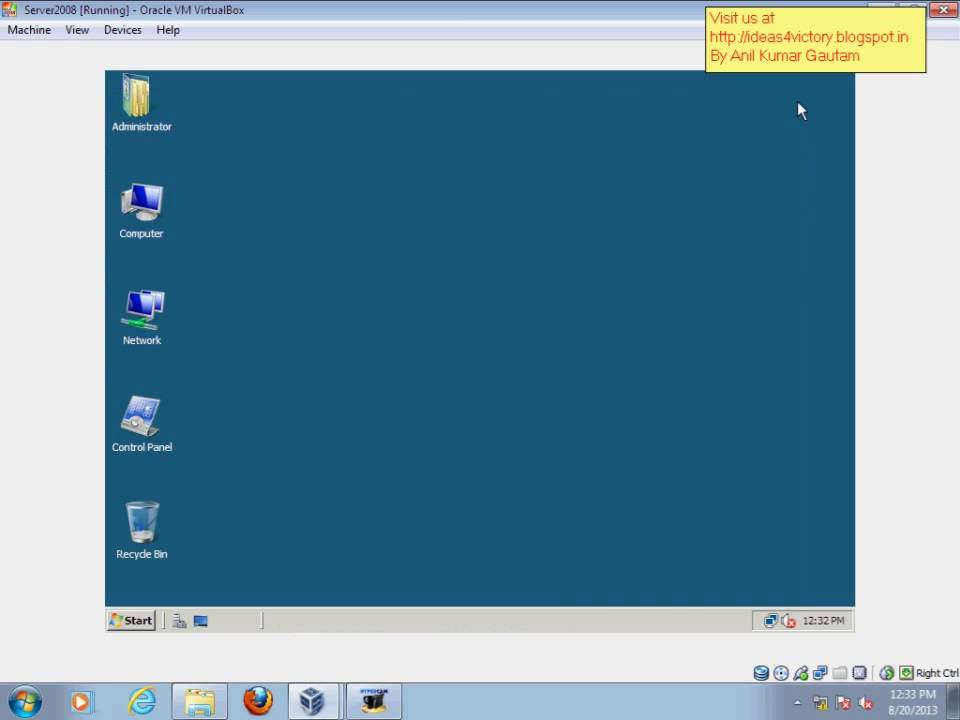
right_click(472, 202)
left_click(529, 249)
right_click(291, 263)
left_click(349, 311)
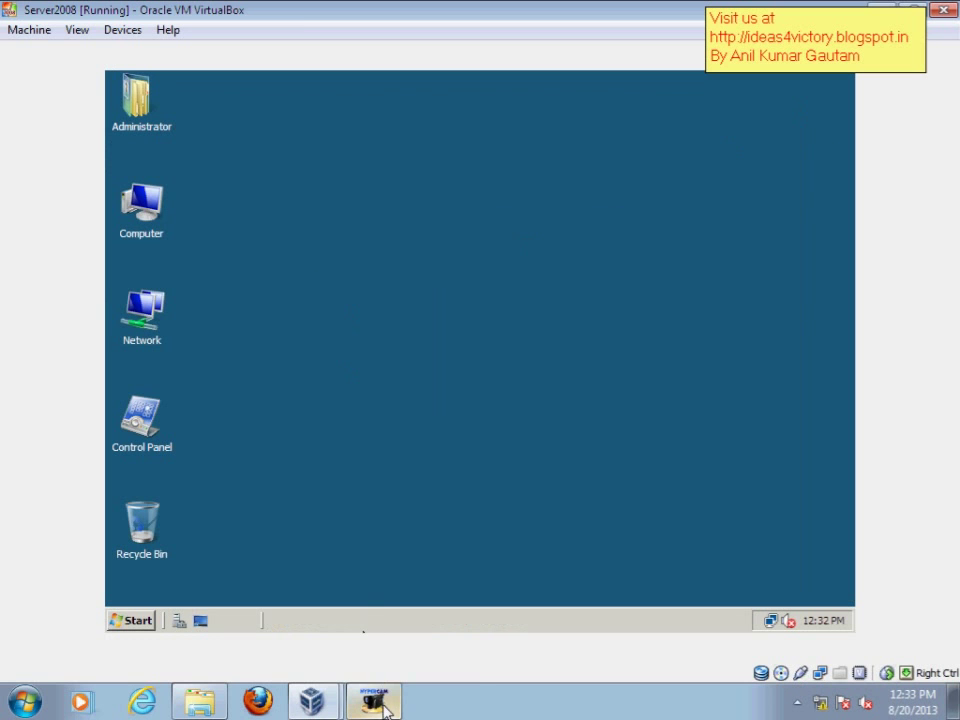
left_click(383, 707)
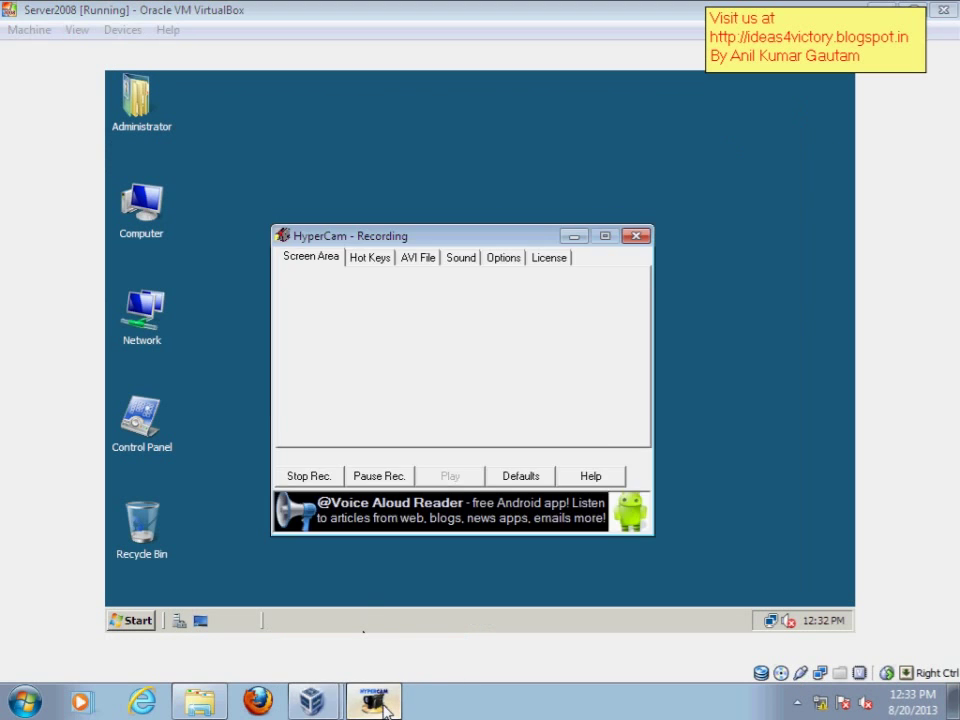